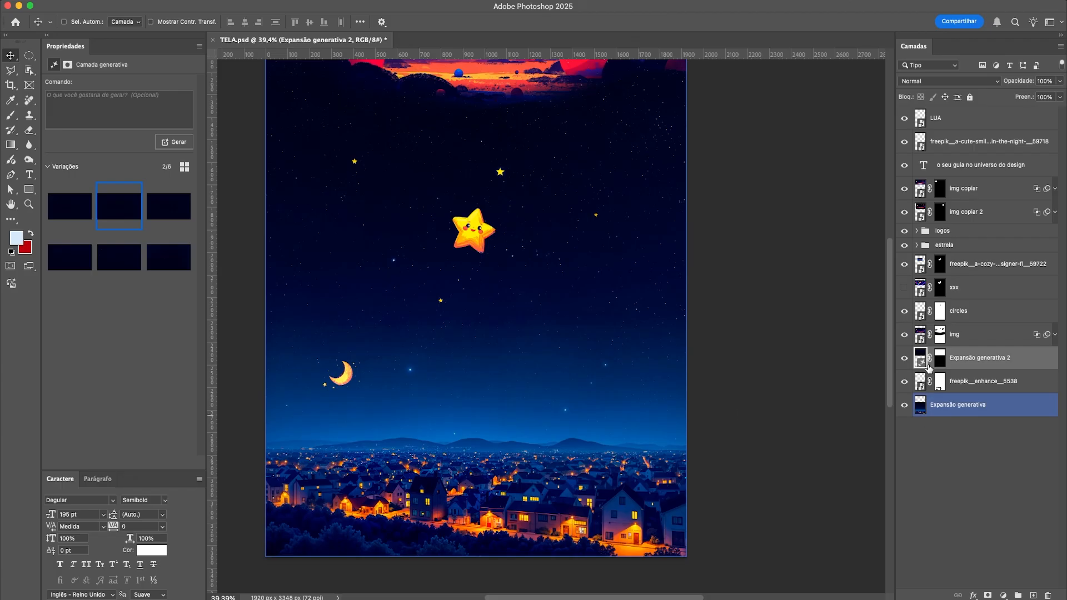
Convert the two generative expansion layers and the freepik__enhance layer into one smart object named CIDADE.
left_click(979, 403, "shift")
scroll(537, 350, "down", 2)
left_click_drag(520, 357, 643, 398)
key("super+z")
right_click(954, 409)
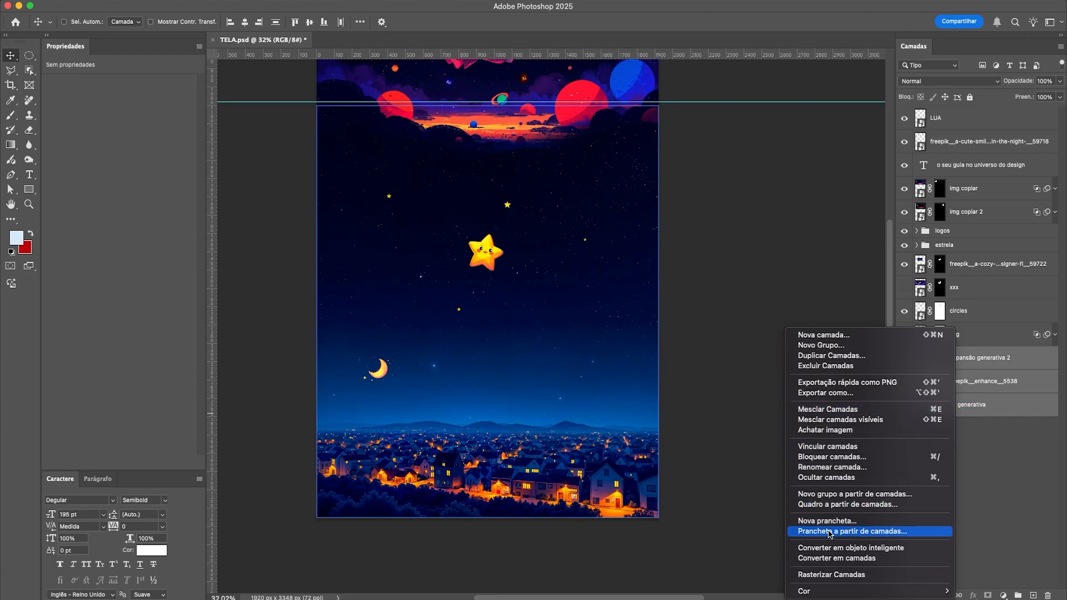
left_click(850, 548)
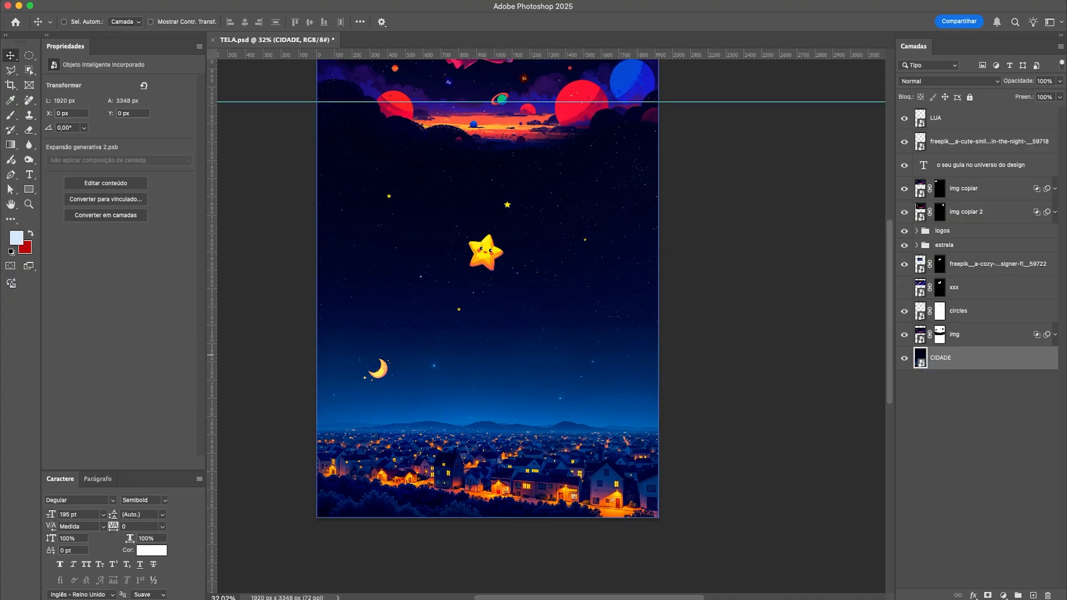
Check what the img layer contributes to the artwork and convert it, with its mask, into a smart object.
left_click(904, 335)
left_click(905, 335)
scroll(507, 352, "up", 5)
scroll(504, 353, "down", 2)
left_click(904, 335)
left_click(904, 335)
right_click(995, 338)
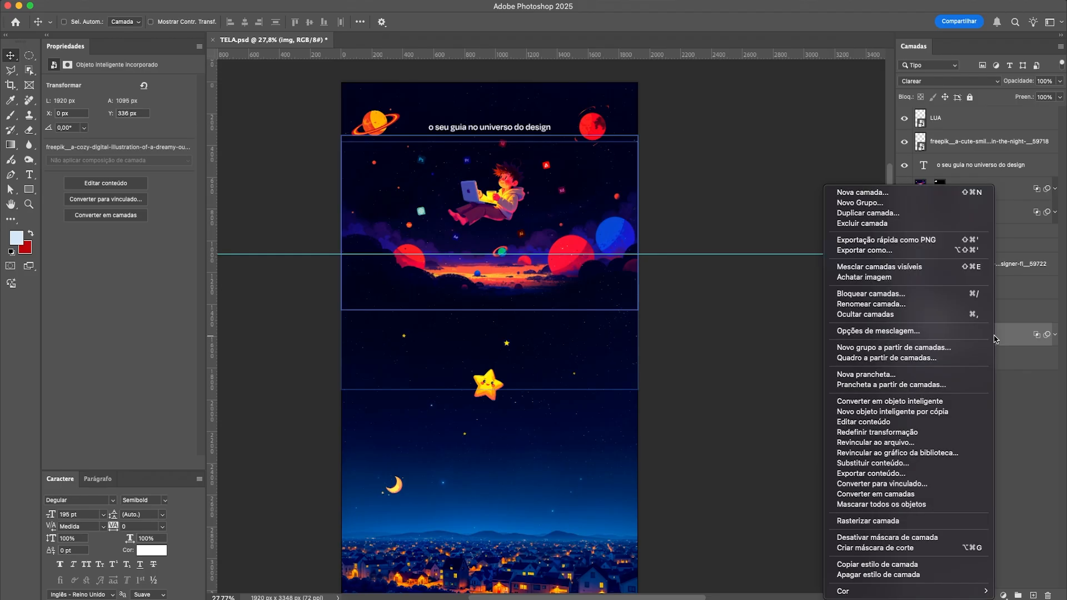
left_click(849, 403)
Check the converted img layer, restore its visibility, and rename it universo.
left_click(902, 336)
left_click(902, 336)
left_click(903, 336)
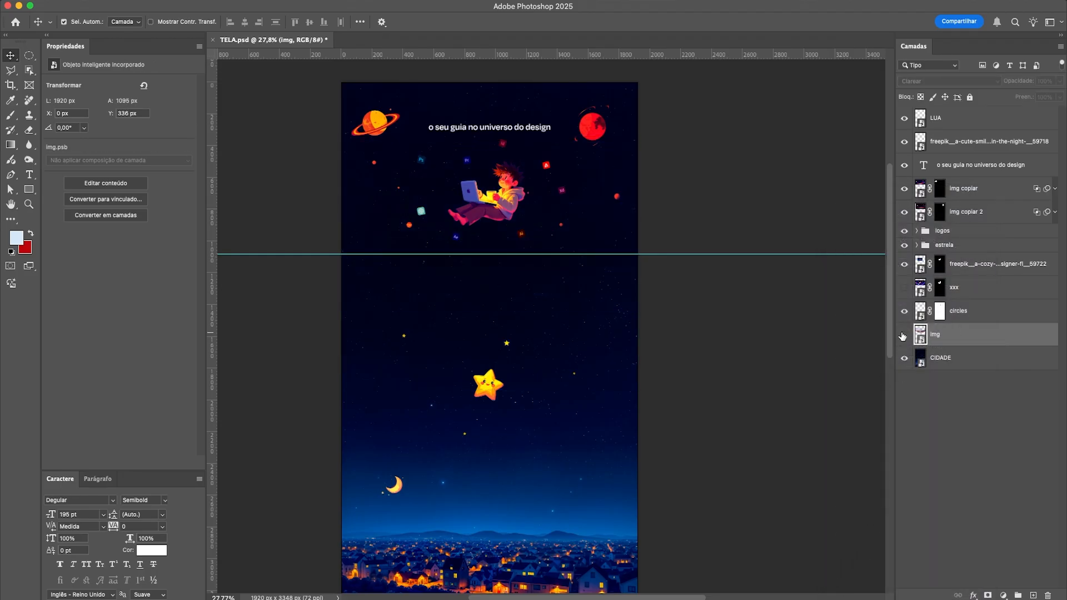
key("super+z")
double_click(957, 337)
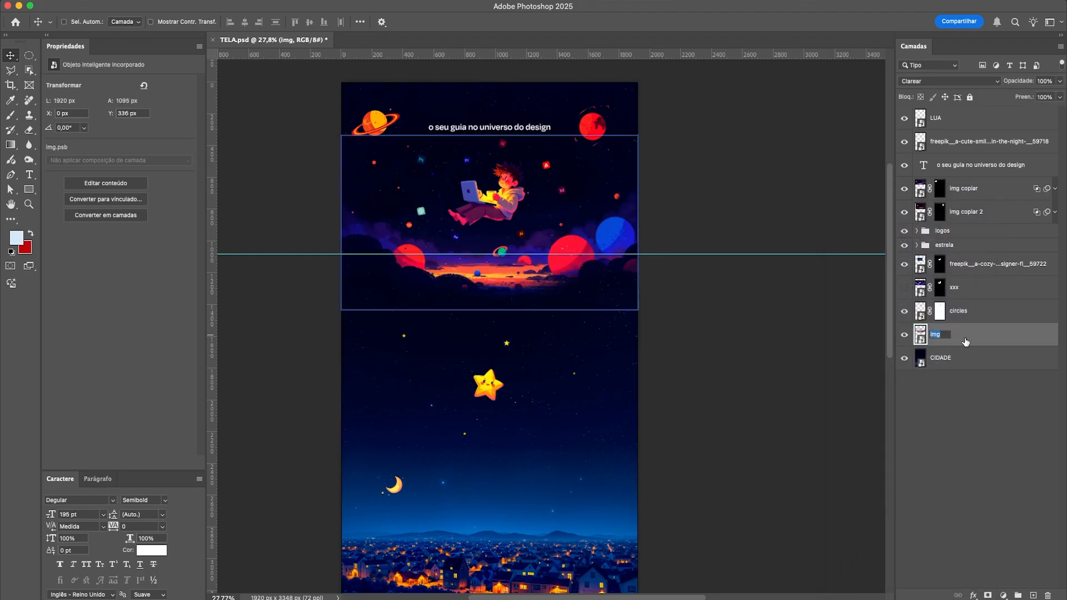
Convert the masked circles layer into a smart object.
left_click(905, 313)
right_click(987, 316)
left_click(889, 402)
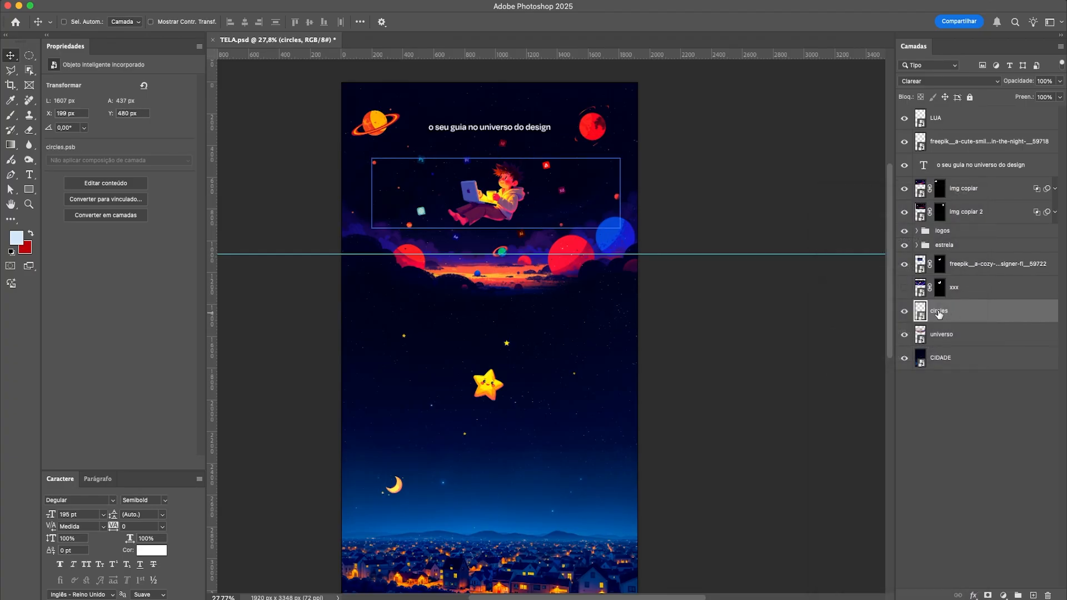
Compare the two character layers, keep xxx hidden, and convert the visible young-designer layer into a smart object named personagem.
left_click(976, 290)
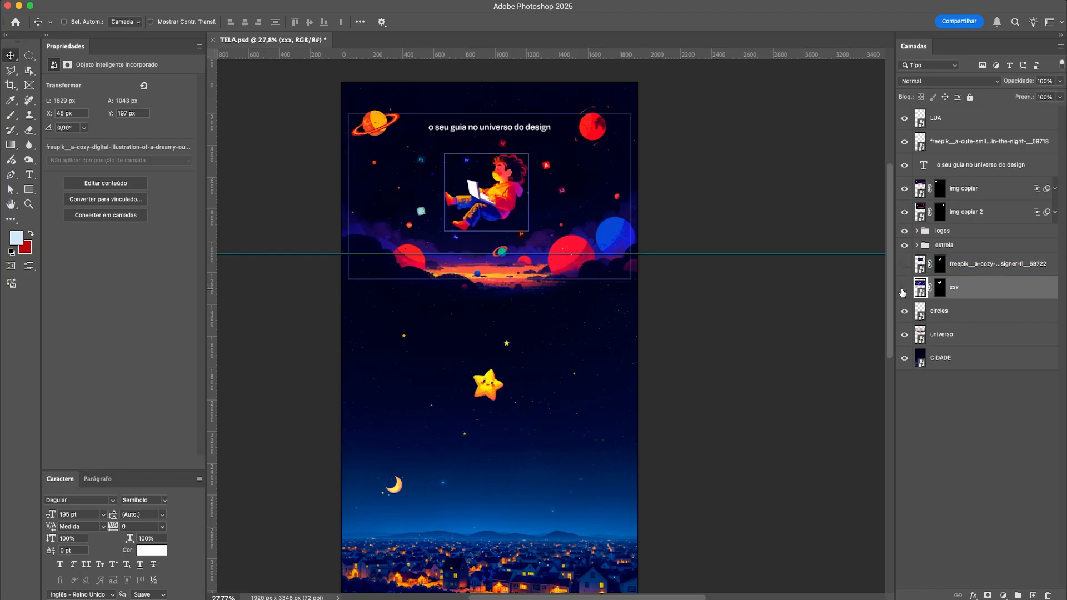
left_click(904, 287)
left_click(904, 264)
right_click(973, 266)
left_click(851, 428)
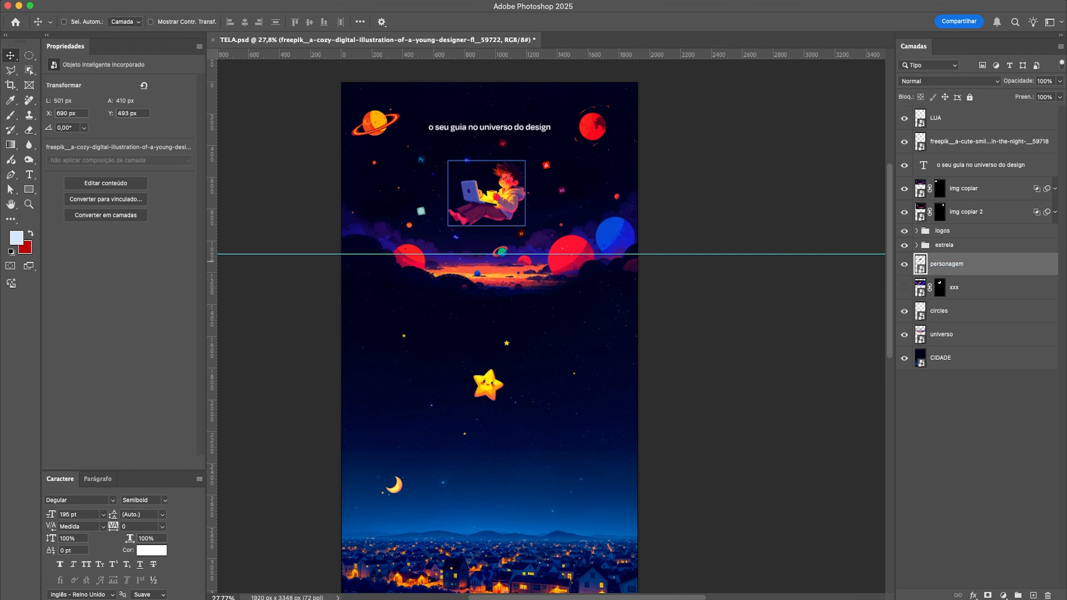
Inspect the floating character up close and save the layered document.
scroll(491, 183, "up", 5)
scroll(445, 250, "up", 3)
scroll(412, 277, "up", 3)
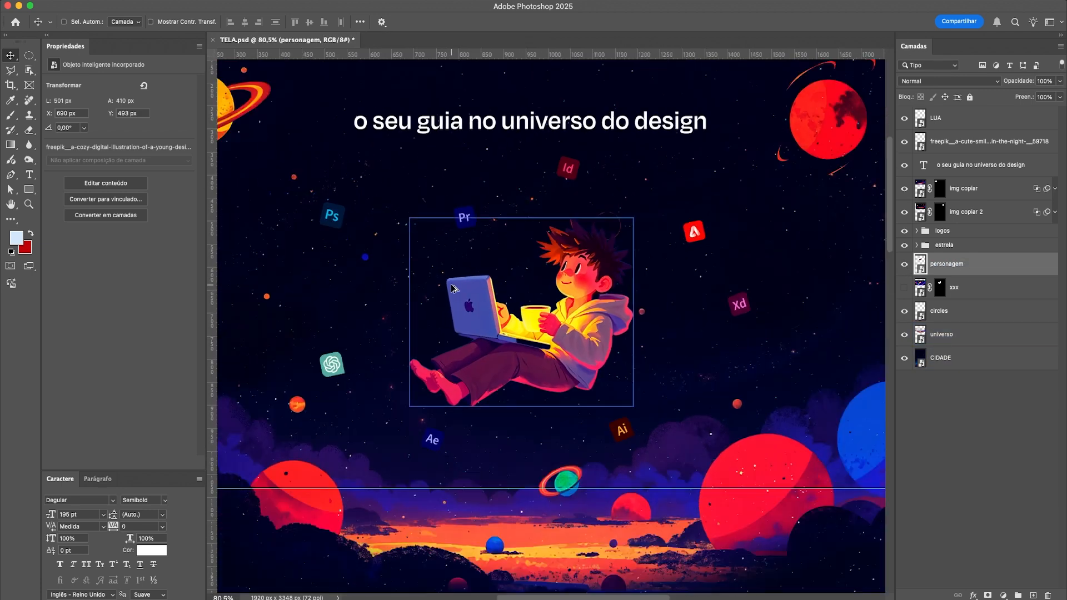
scroll(451, 286, "down", 4)
left_click_drag(471, 320, 503, 308)
key("super+s")
Rename the smiling star layer ESTRELA and move it directly above the personagem layer.
left_click(905, 246)
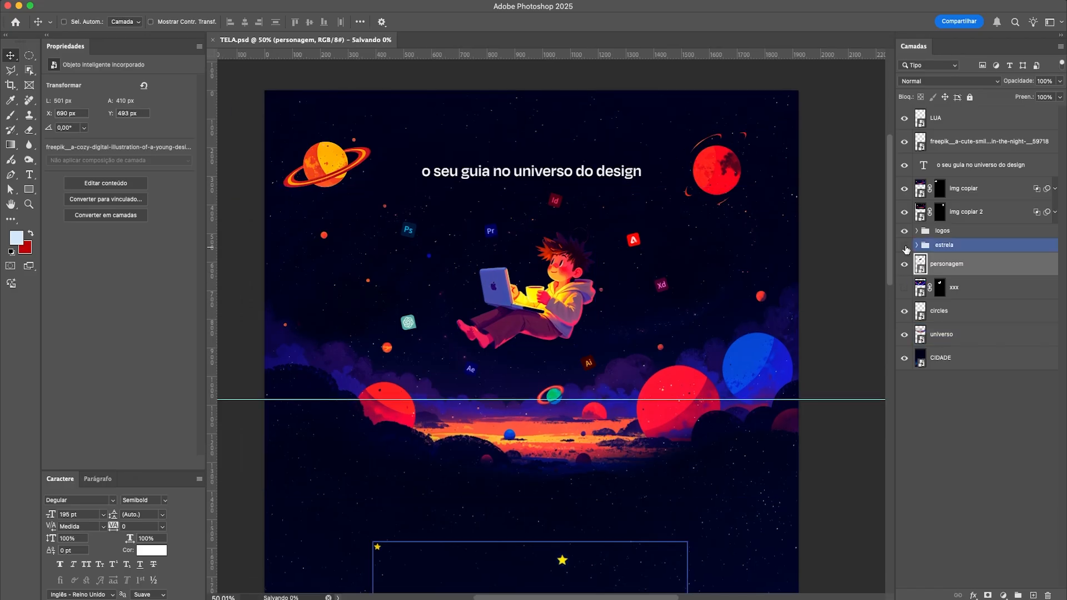
scroll(600, 334, "down", 10)
left_click(926, 246)
left_click(916, 246)
left_click(916, 246)
left_click(904, 245)
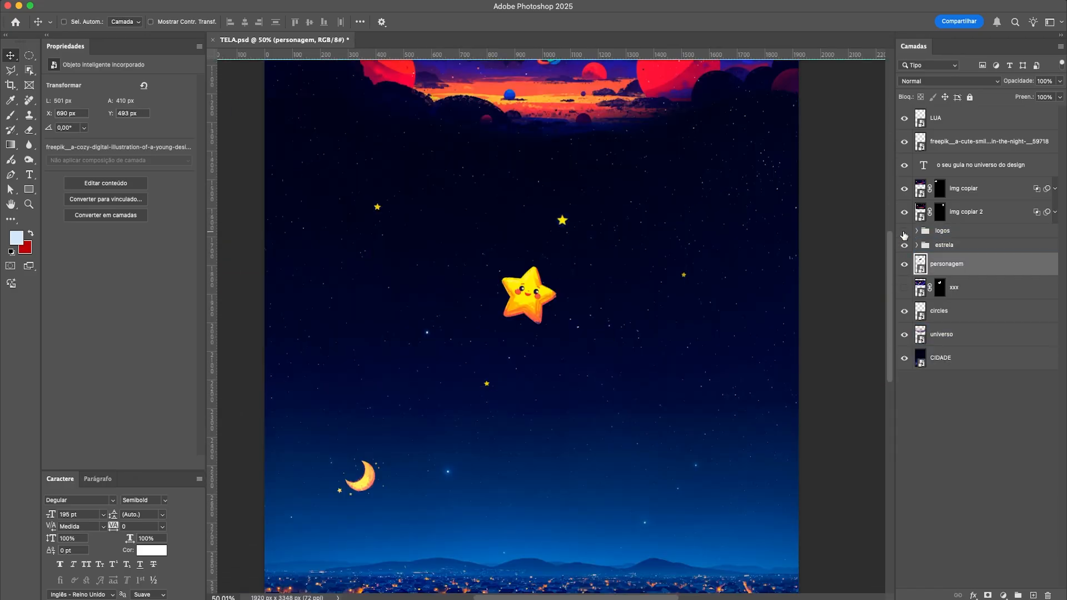
left_click(905, 245)
left_click(521, 304, "super")
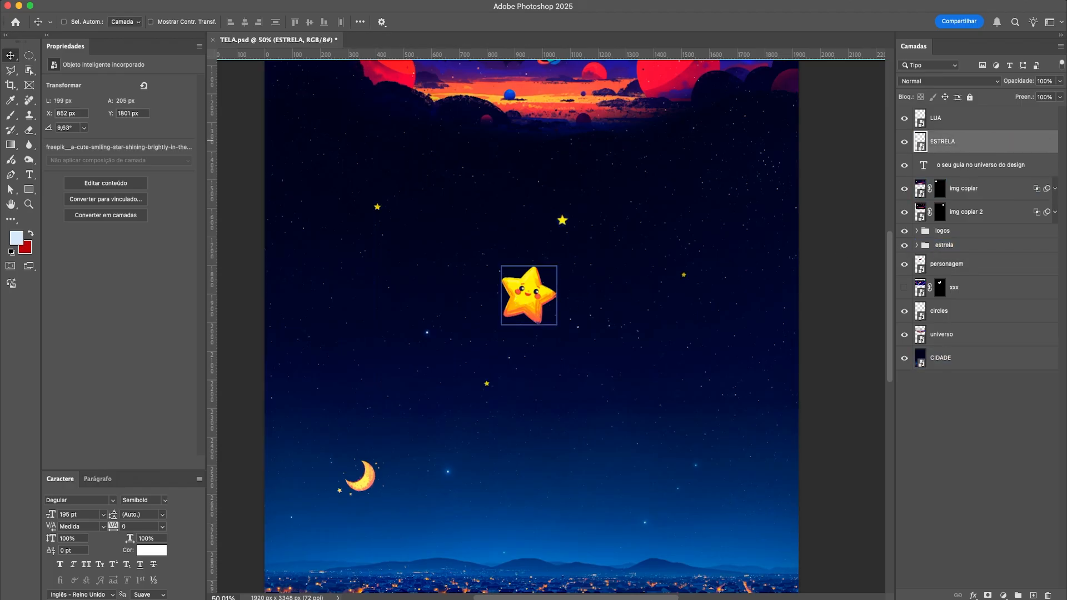
left_click_drag(950, 259, 952, 259)
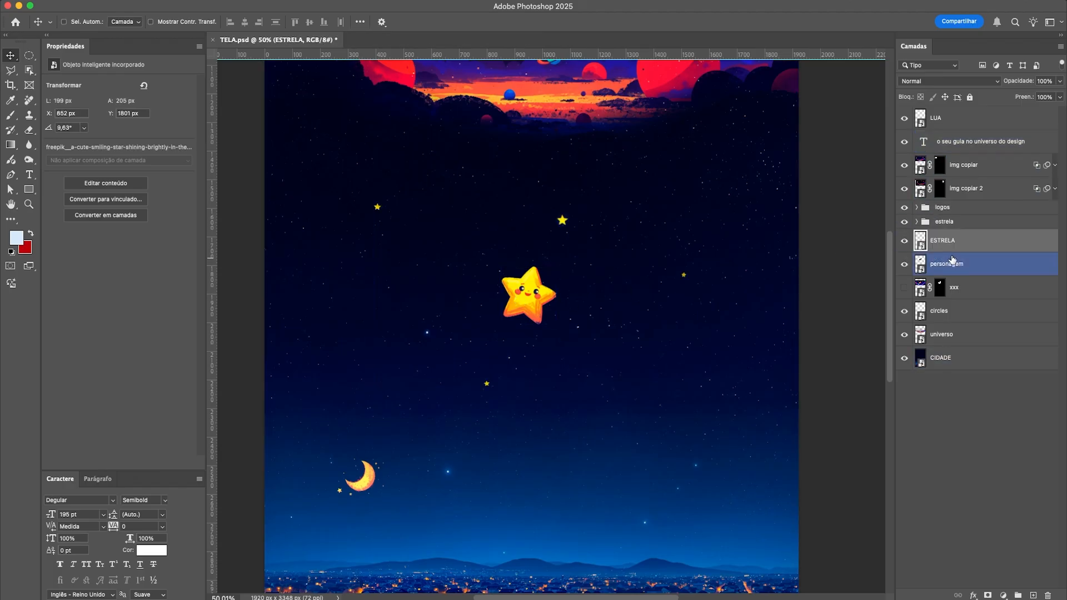
Examine the logos group within the complete layered artwork.
left_click(905, 210)
scroll(552, 380, "down", 5)
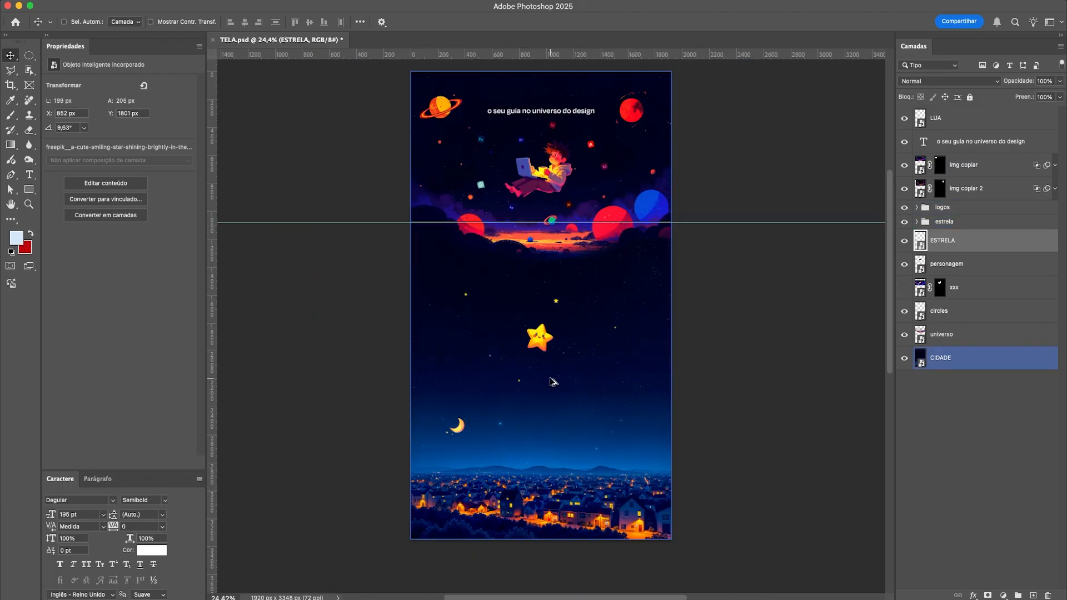
scroll(553, 380, "up", 5)
scroll(554, 345, "up", 5)
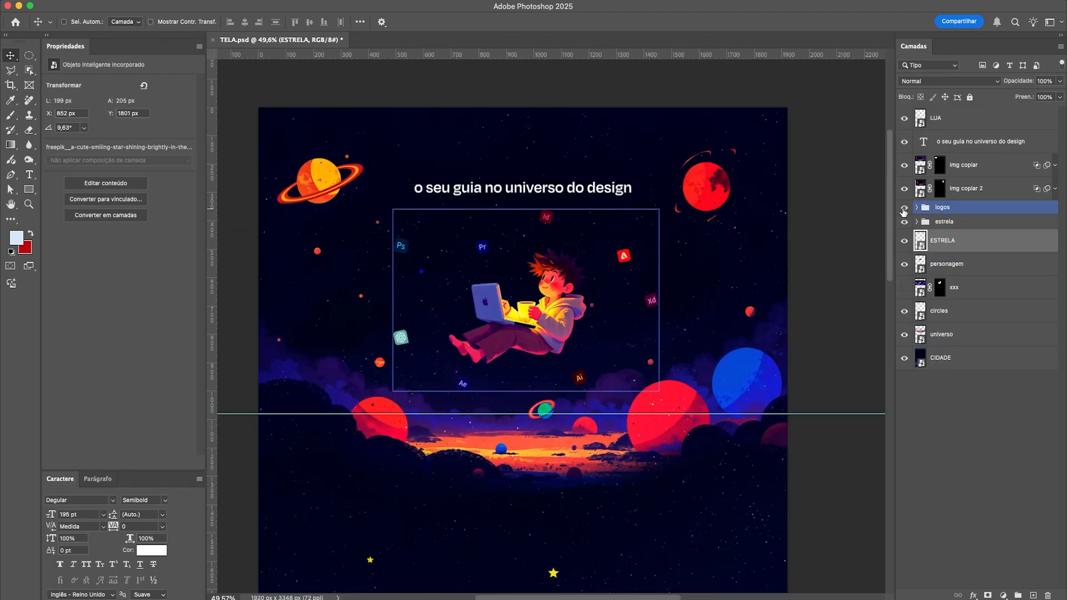
left_click_drag(949, 215, 985, 225)
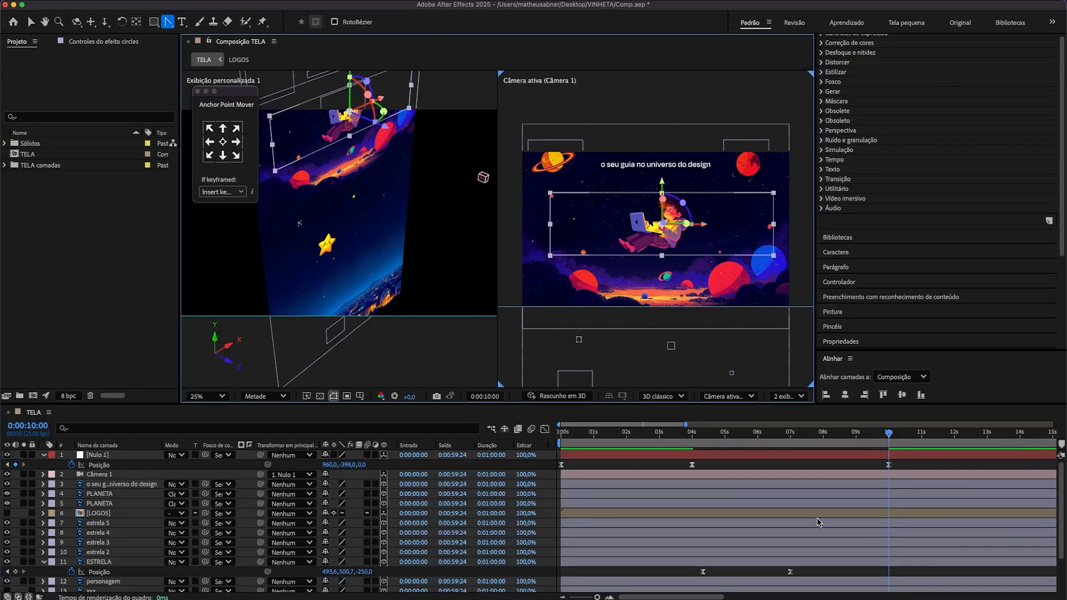
Preview the TELA composition in After Effects and start position keyframes on the circles layer at about 6.5 seconds.
key("space")
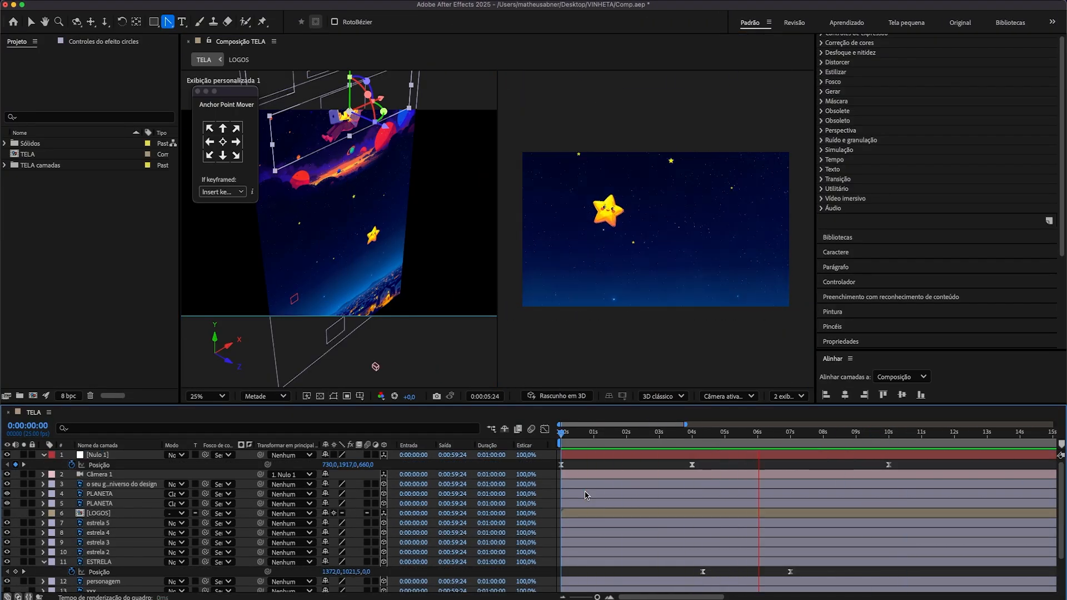
left_click_drag(857, 438, 774, 435)
scroll(167, 528, "down", 4)
key("p")
left_click(71, 569)
key("End")
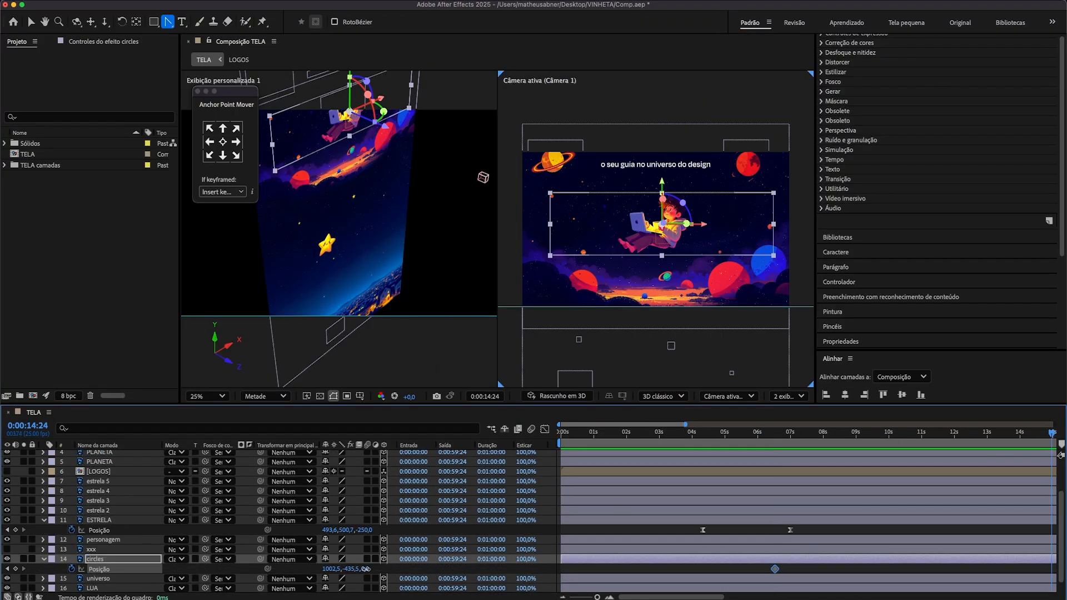
left_click(767, 432)
key("space")
Select both PLANETA layers and add position keyframes to them at about 15:22.
left_click_drag(767, 432, 898, 432)
left_click(556, 161, "super")
left_click(748, 165, "shift+super")
scroll(712, 477, "up", 4)
key("p")
left_click(760, 443)
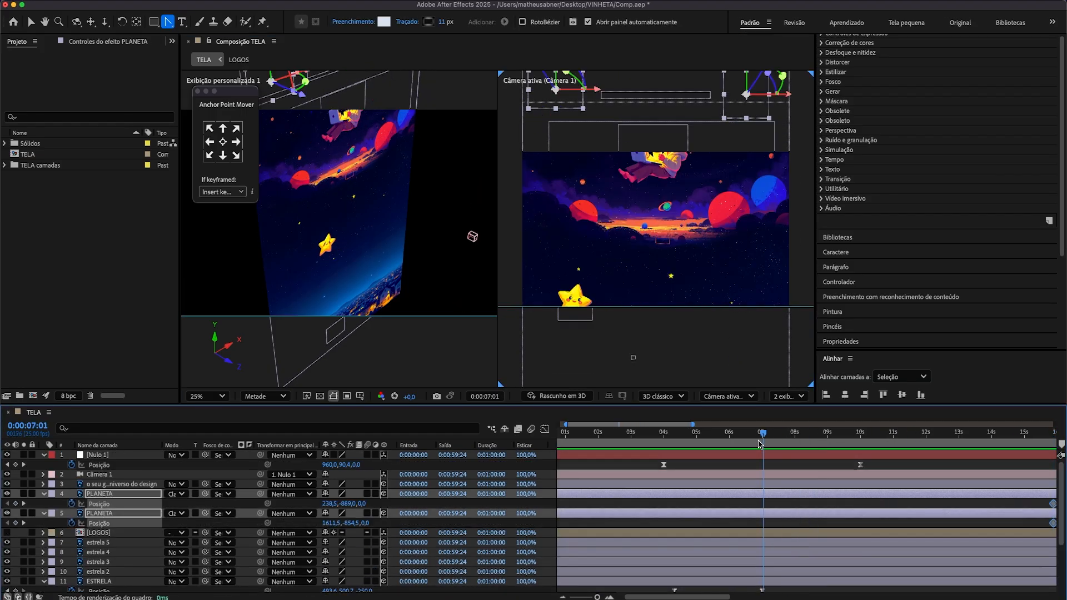
At 0:00:10:01, move the orange ringed planet lower and the red planet outward and down to keyframe new positions.
left_click_drag(751, 450, 860, 448)
left_click(694, 347, "super")
left_click_drag(555, 162, 552, 219)
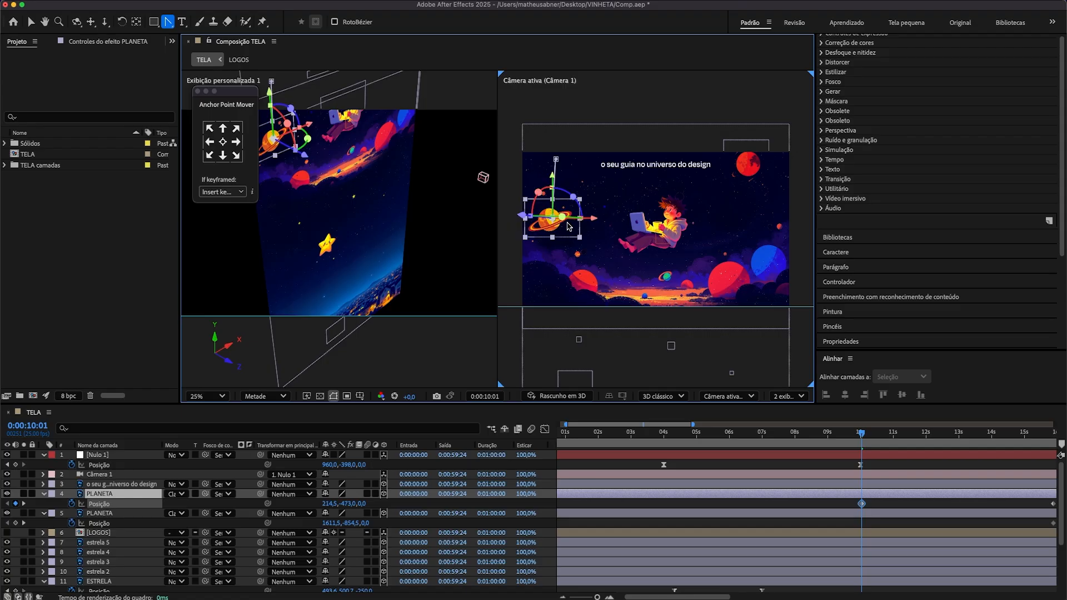
left_click_drag(747, 166, 770, 181)
Apply Easy Ease to both planets' position keyframes and try reshaping their speed curves in the graph editor.
key("minus")
left_click_drag(735, 503, 875, 528)
key("F9")
key("shift+F3")
left_click_drag(843, 561, 818, 563)
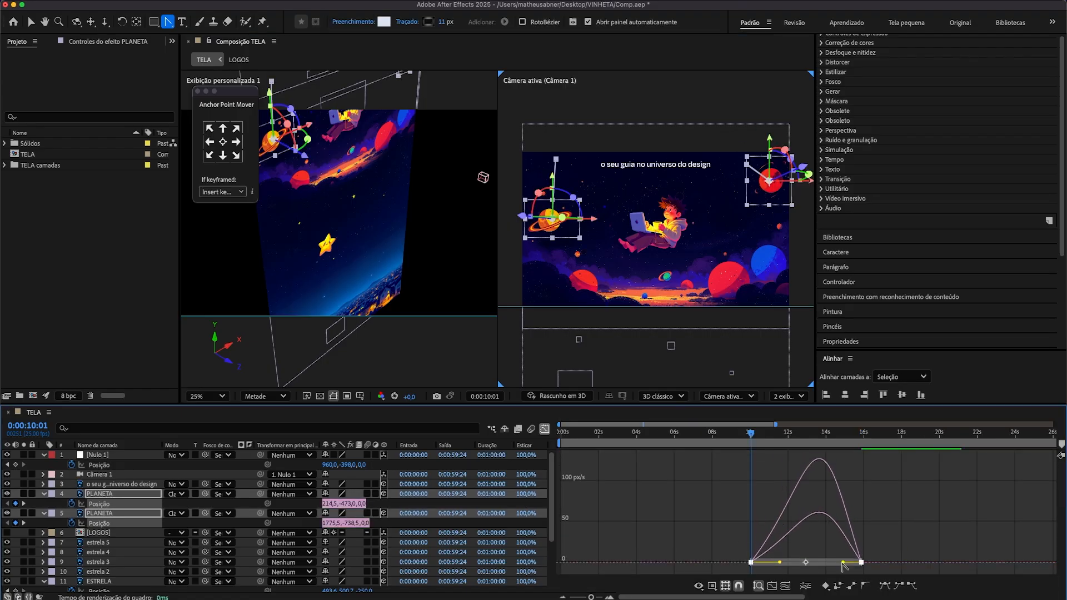
key("super+z")
Preview the planets' motion, leave the graph editor, and move the orange ringed planet outward past the frame's edge.
key("space")
left_click_drag(735, 548, 779, 574)
key("shift+F3")
left_click_drag(802, 434, 698, 439)
key("space")
left_click(517, 341)
left_click_drag(542, 171, 486, 206)
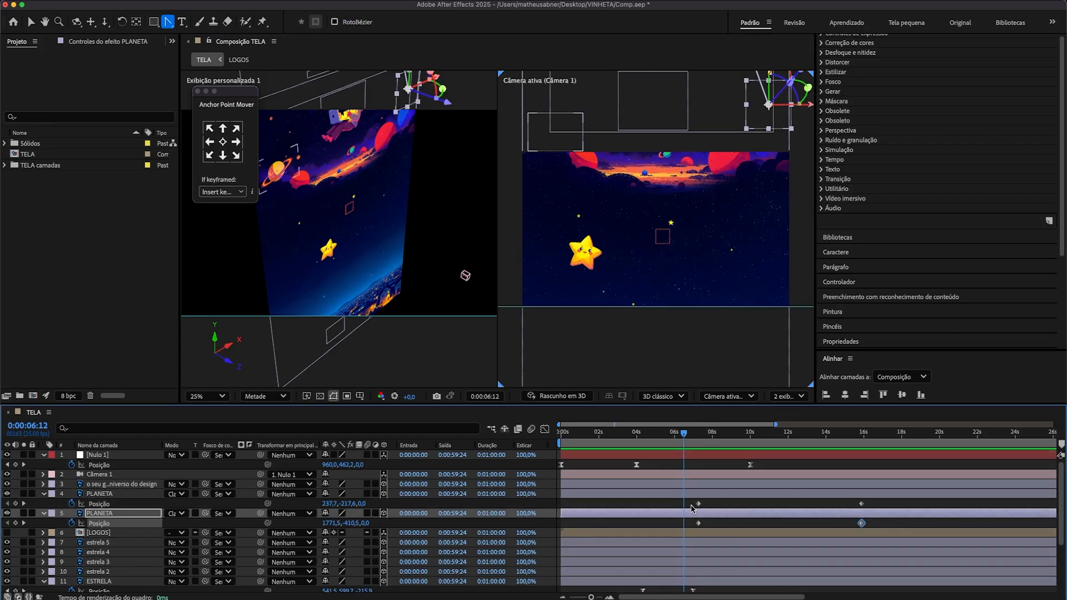
Shift the ringed planet's first position keyframe to 0:00:06:12 and check both planets' speed curves.
left_click_drag(699, 503, 684, 503)
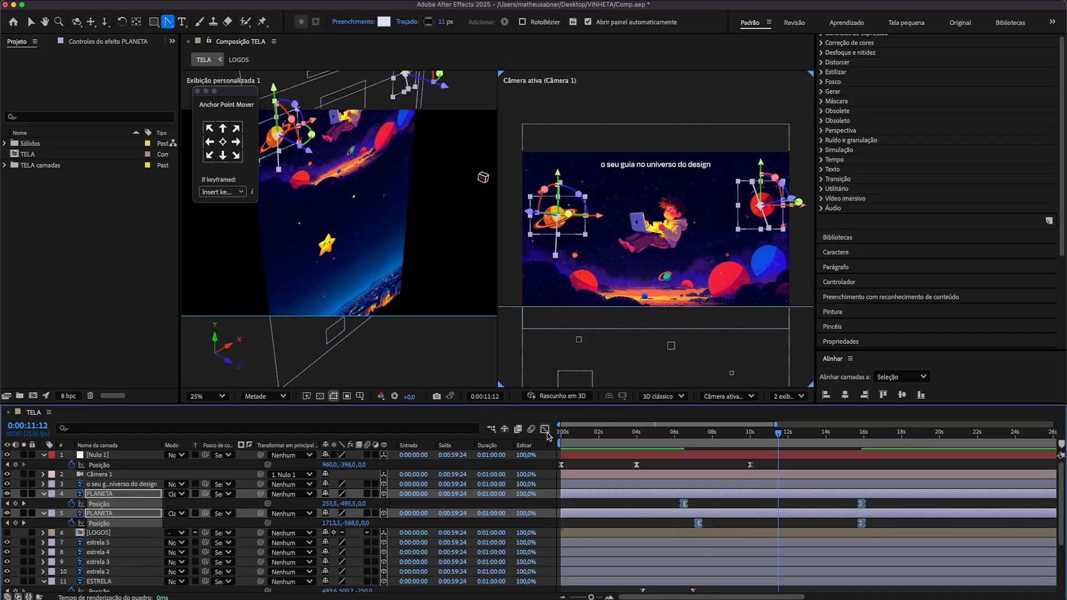
left_click(544, 430)
left_click(545, 429)
left_click(861, 439)
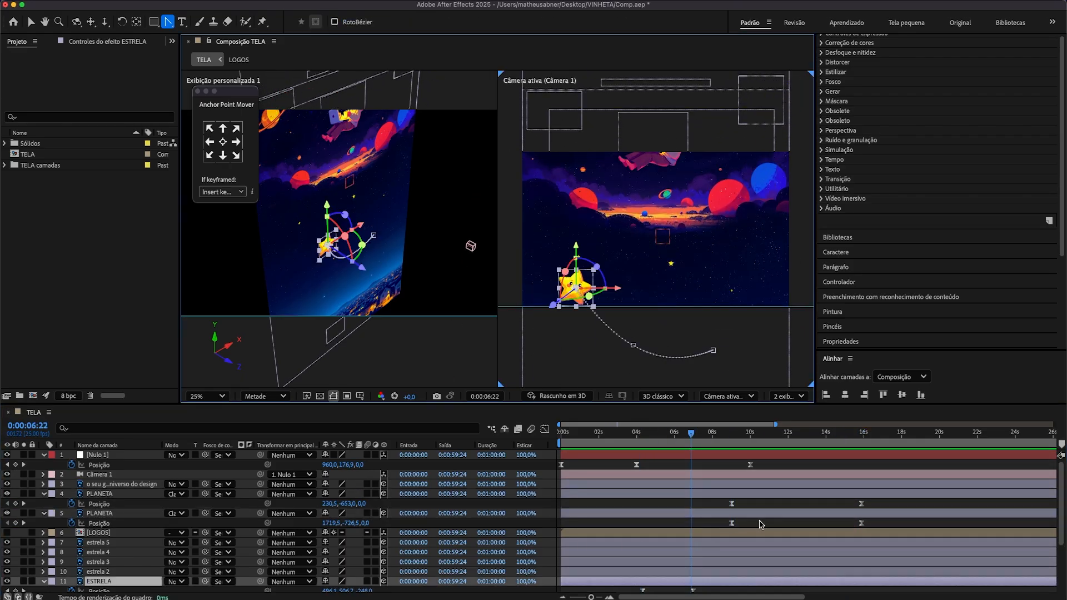
Save the project and review the planet and universo animation along the timeline.
left_click(636, 433)
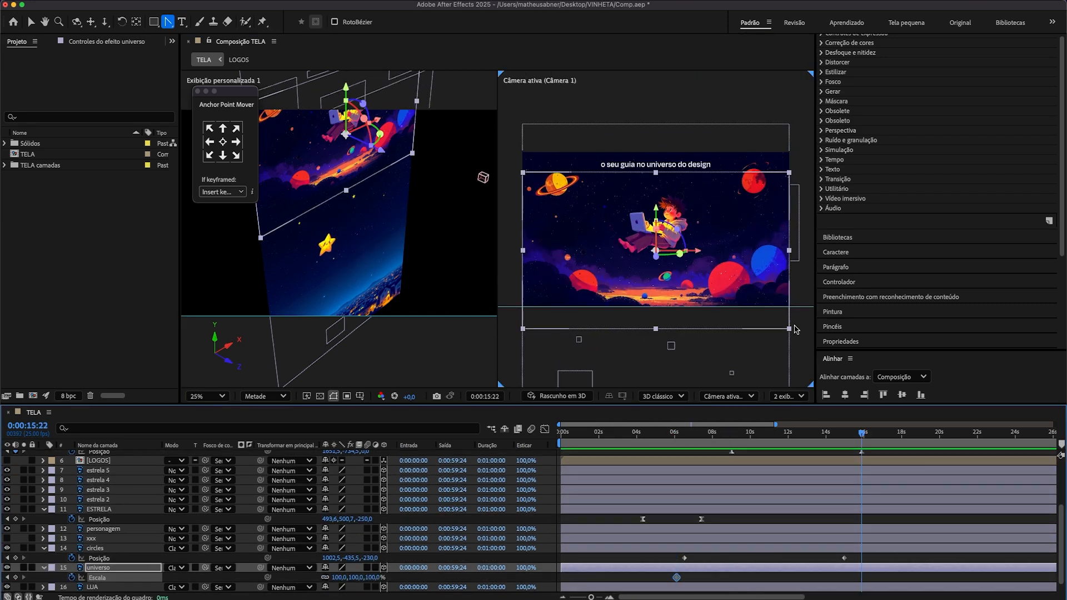
key("super+s")
left_click(646, 433)
left_click_drag(698, 443, 814, 448)
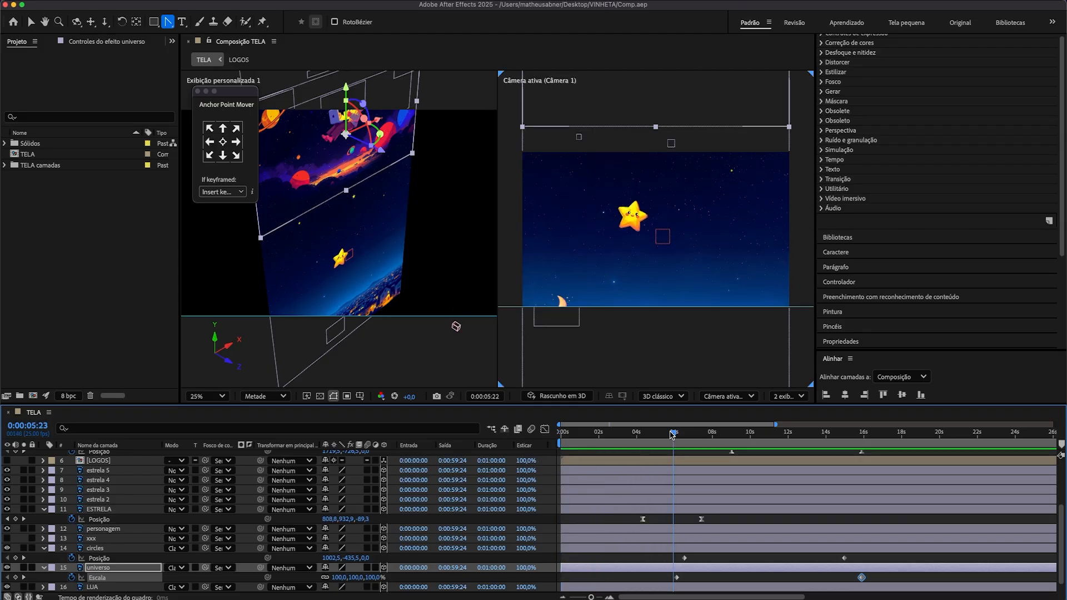
Select the four small star layers, estrela 2 through estrela 5, and give them a yellow label.
left_click_drag(673, 435, 659, 435)
left_click(664, 518)
scroll(664, 517, "up", 3)
left_click_drag(643, 150, 626, 236)
left_click_drag(544, 131, 777, 175)
left_click_drag(791, 261, 558, 166)
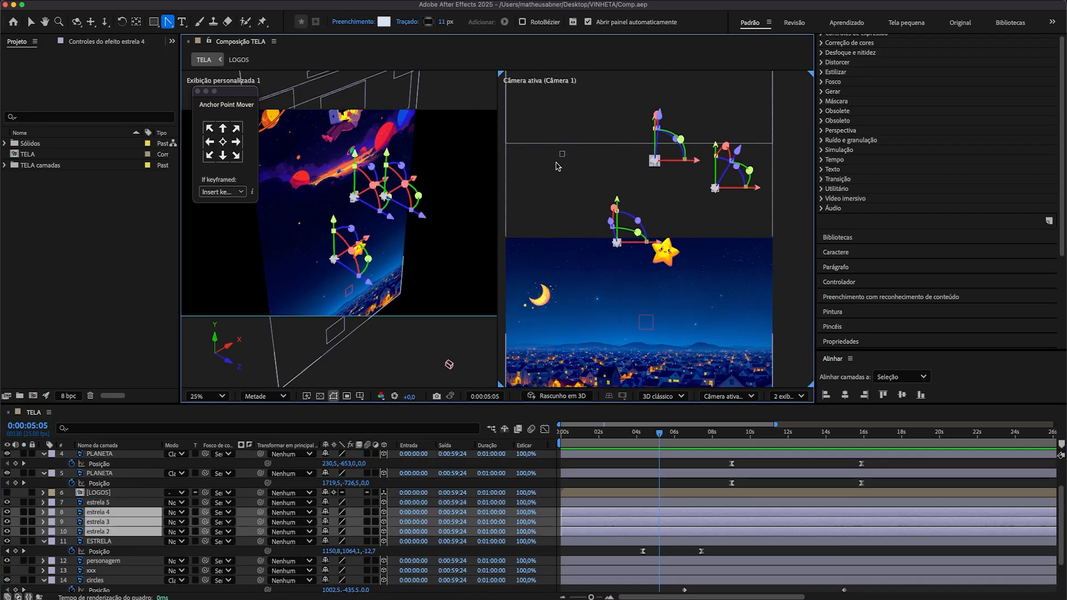
left_click(562, 154, "shift")
left_click(52, 480)
left_click(81, 395)
Start the four small star layers at 0:00:04:08 and add their first position keyframes there.
left_click_drag(659, 434, 643, 435)
left_click_drag(570, 486, 652, 488)
key("p")
left_click(72, 495)
At 0:00:07:11, add position keyframes to the four small stars and nudge estrela 5 left and up.
left_click_drag(643, 435, 723, 441)
left_click(16, 495)
left_click_drag(667, 334, 664, 279)
left_click(748, 371)
left_click(555, 234)
key("shift+Left")
key("shift+Left")
key("shift+Up")
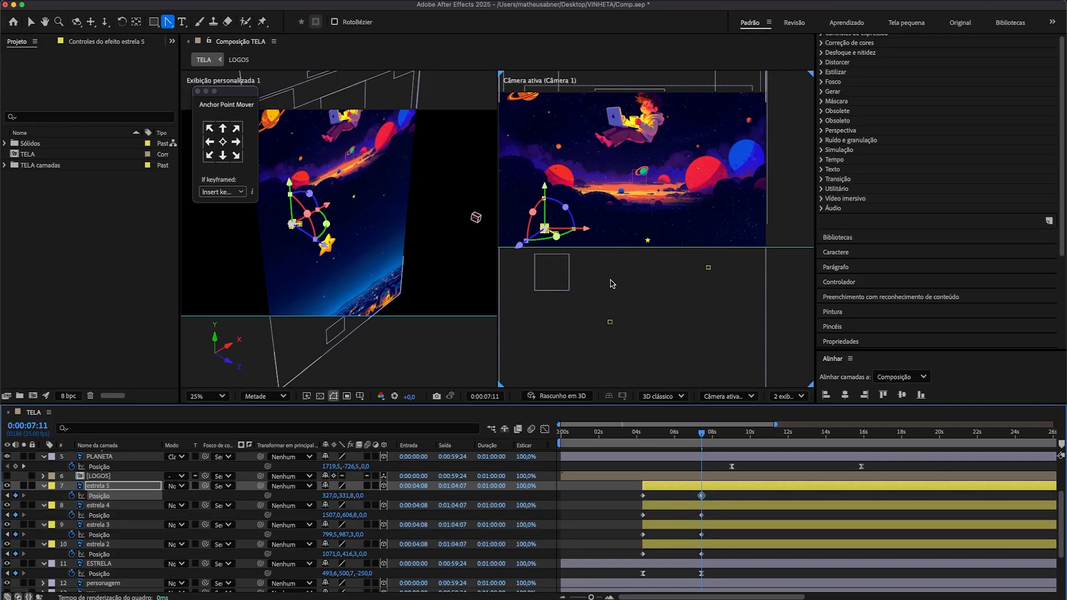
Return to the small stars' first position keyframes and adjust their starting placement.
key("j")
left_click(633, 498)
scroll(649, 178, "down", 1)
left_click_drag(649, 177, 654, 240)
scroll(654, 240, "up", 1)
left_click(643, 496)
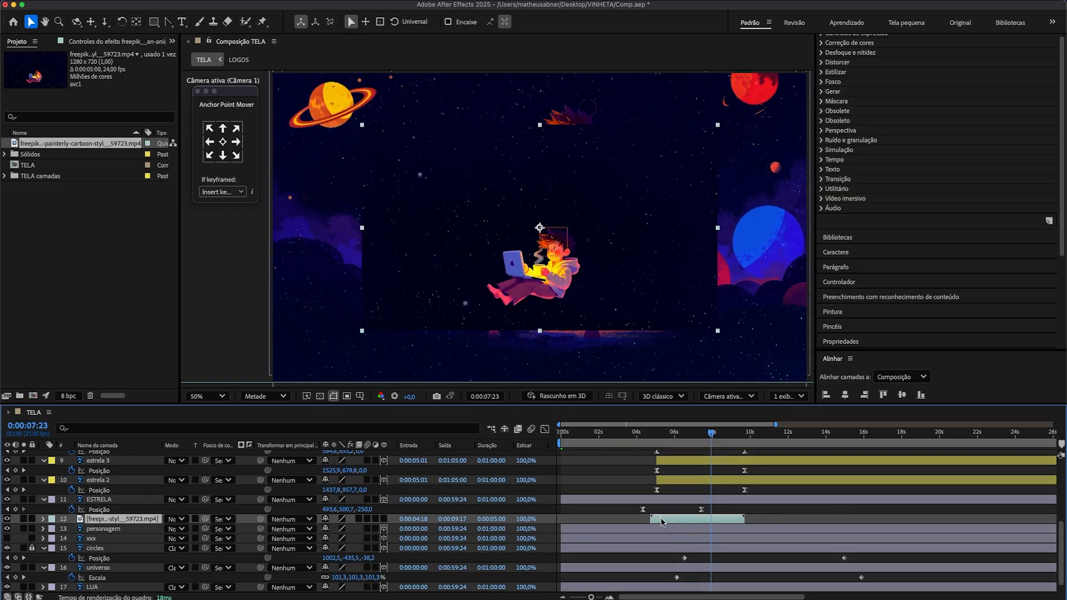
Set the animated character video layer's blend mode to Adicionar and parent it to Nulo 1.
left_click(176, 519)
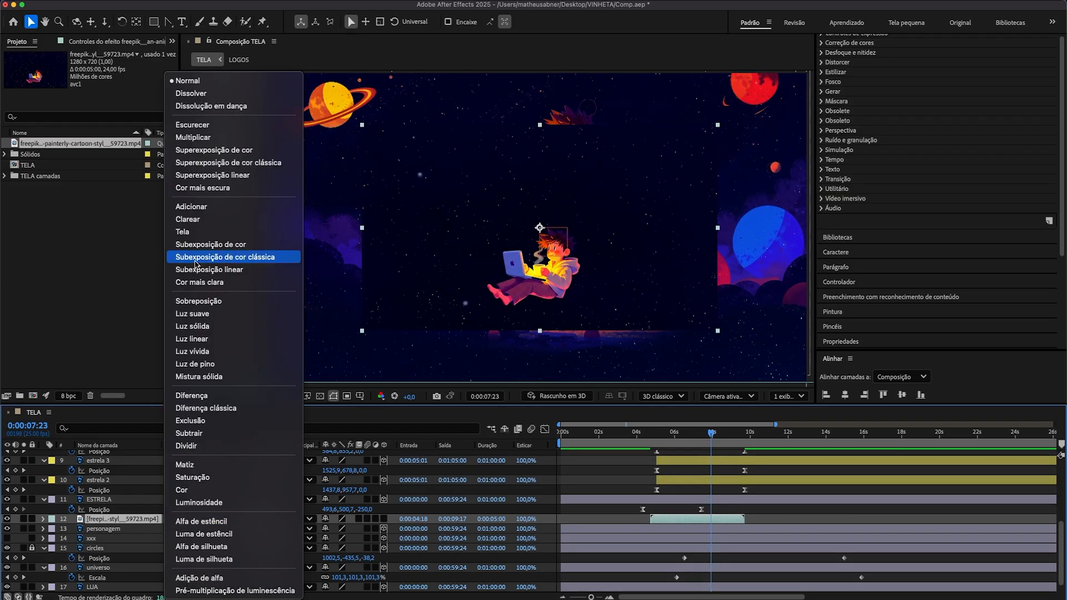
left_click(192, 207)
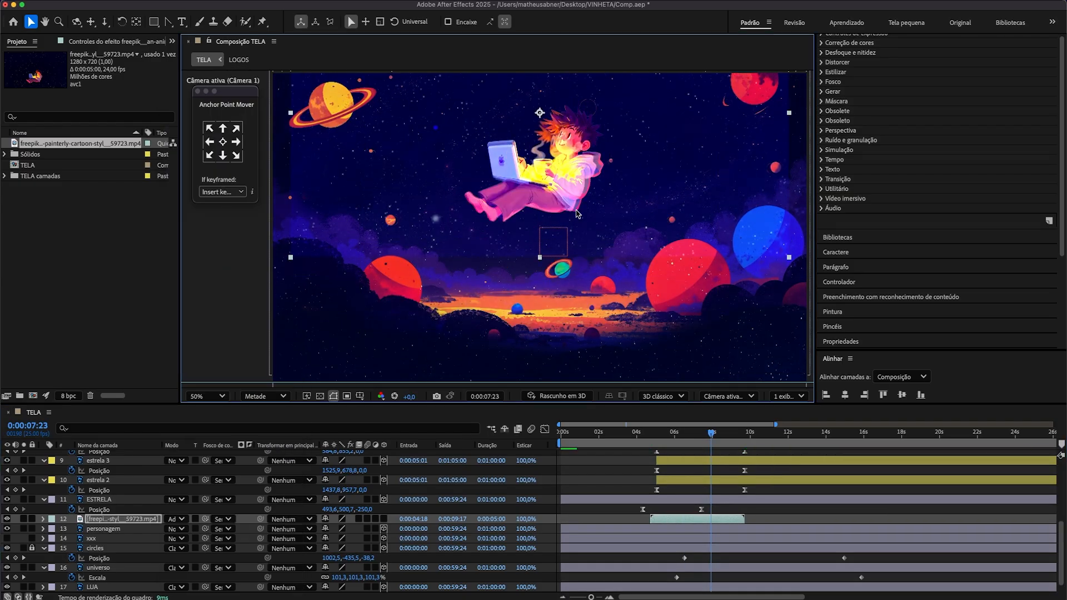
scroll(675, 541, "up", 2)
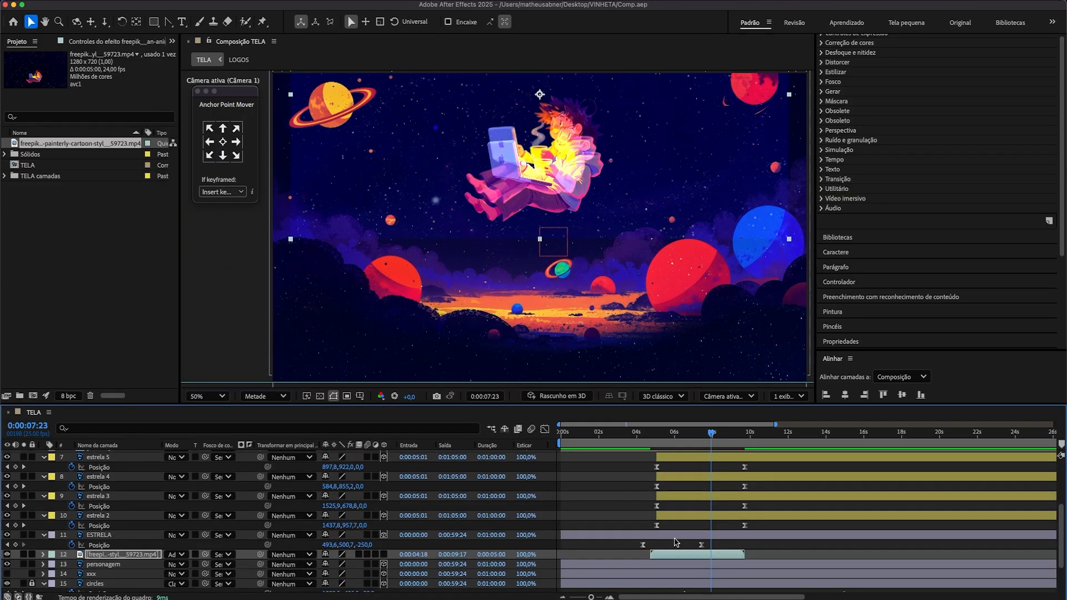
left_click(281, 556)
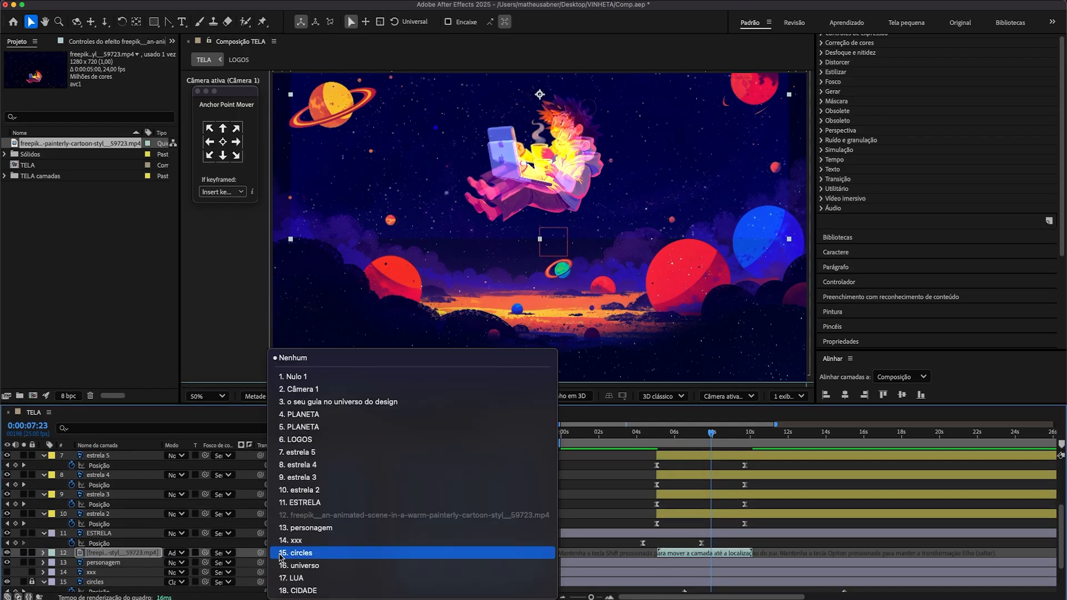
left_click(292, 376)
Set the character video layer's position to 2.4, -471.1, -41.0 and hide the static personagem layer.
scroll(498, 228, "down", 6)
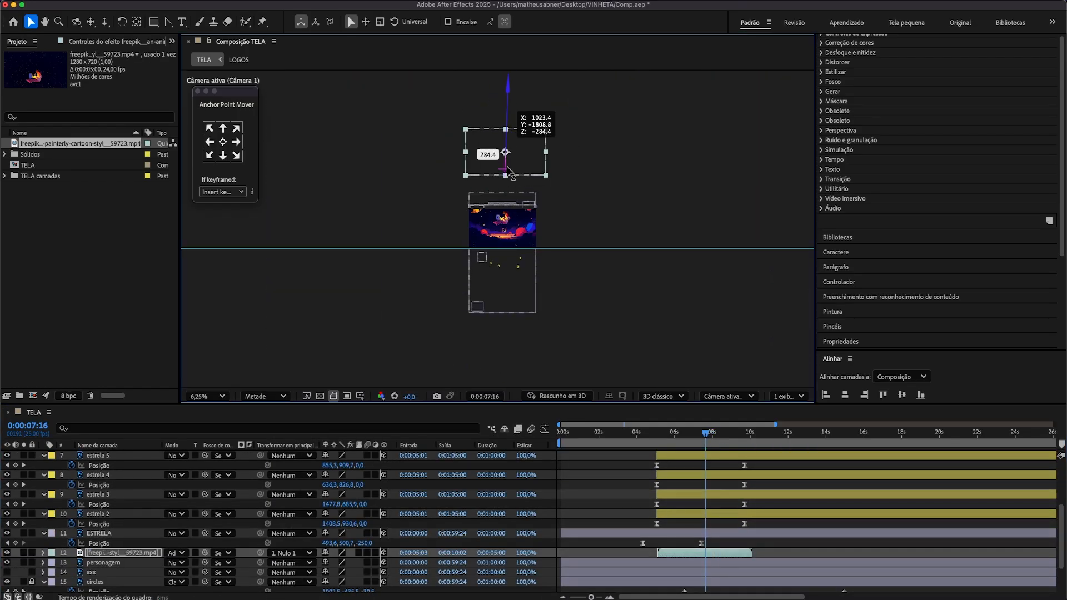
key("p")
scroll(511, 235, "up", 6)
left_click_drag(341, 562, 317, 562)
left_click(104, 573)
left_click(8, 572)
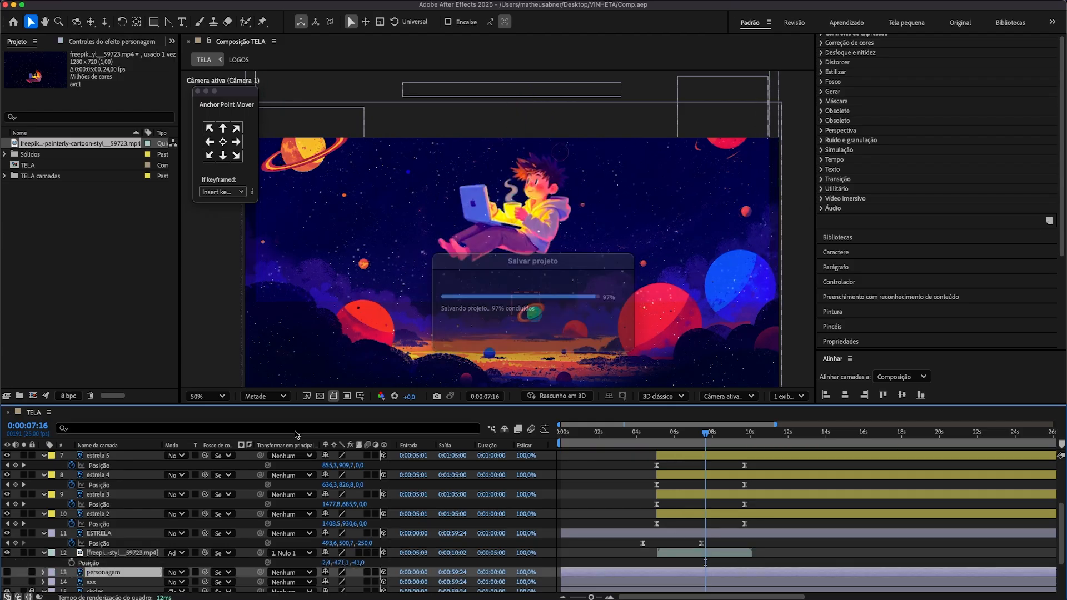
Toggle the character video layer's 3D option off and back on in the TELA composition.
scroll(579, 234, "up", 1)
scroll(579, 233, "down", 1)
mouse_move(705, 433)
left_mouse_down()
mouse_move(686, 433)
mouse_move(705, 433)
left_mouse_up()
left_click(700, 556)
scroll(705, 553, "up", 5)
scroll(708, 550, "down", 5)
left_click(384, 555)
left_click(384, 555)
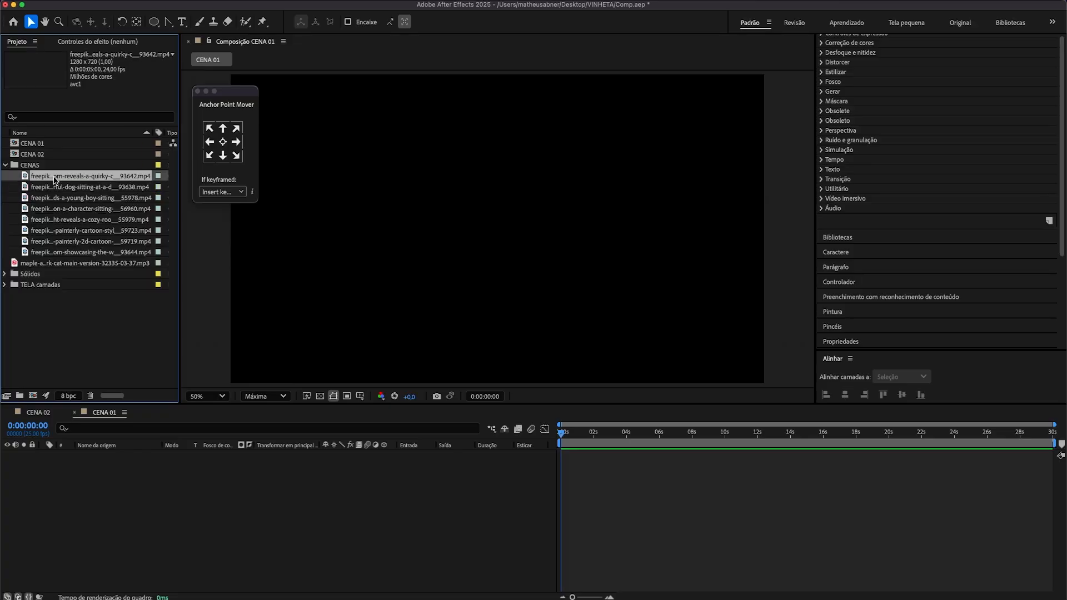
Rename the CENA 01 composition as MAIN and add the star clip 59719 to it, scaled to 159.1%.
right_click(34, 144)
left_click(62, 356)
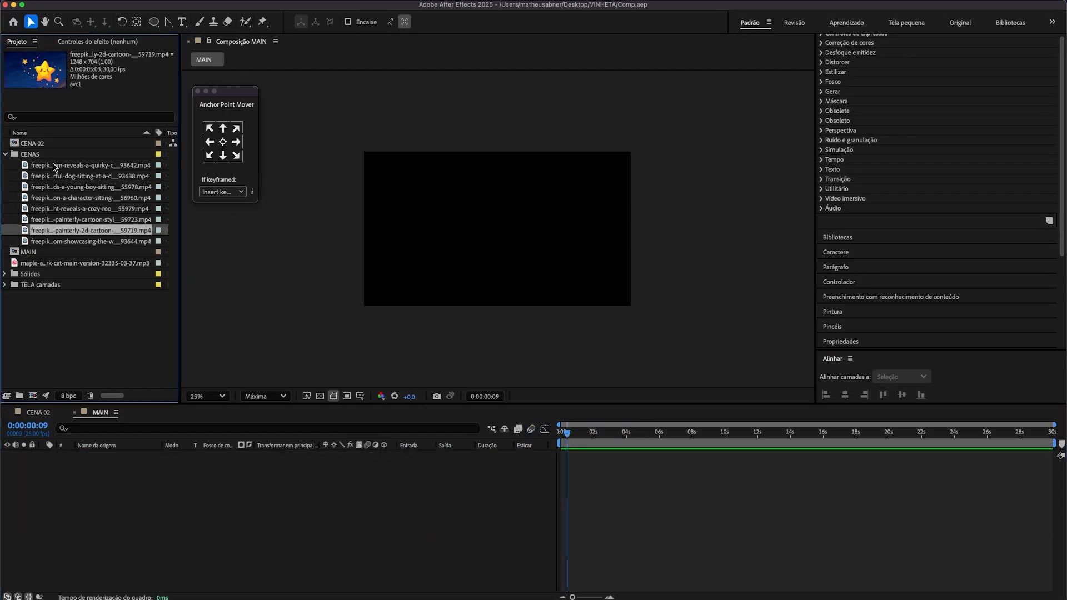
left_click_drag(62, 230, 567, 514)
left_click_drag(584, 277, 636, 309)
key("super+z")
key("s")
left_click(340, 465)
type("150")
key("Return")
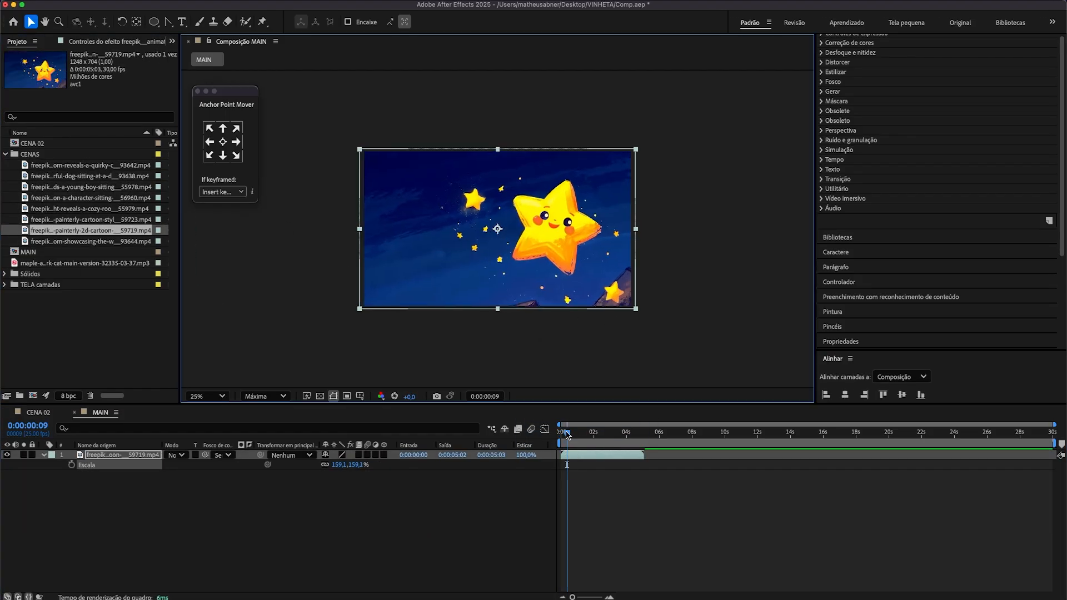
Place the 55979 clip from 0:00:01:22 and keyframe the star clip's position at 0:00:01:22 and 0:00:03:02.
left_click_drag(566, 435, 592, 433)
left_click(70, 206)
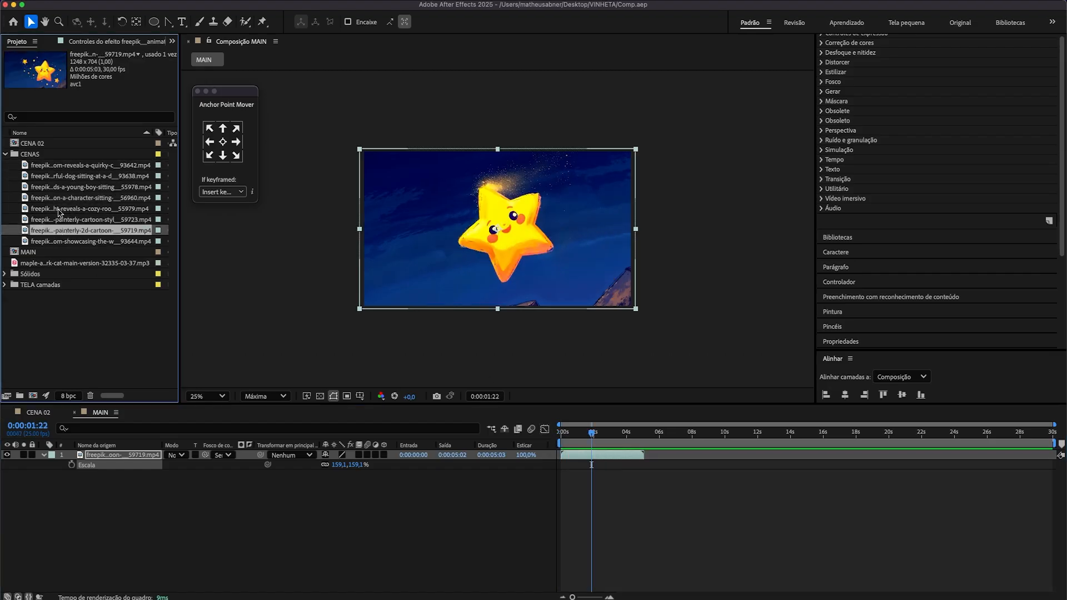
left_click(66, 166)
left_click_drag(63, 215, 645, 466)
left_click(15, 475)
left_click(121, 455)
key("p")
left_click(72, 464)
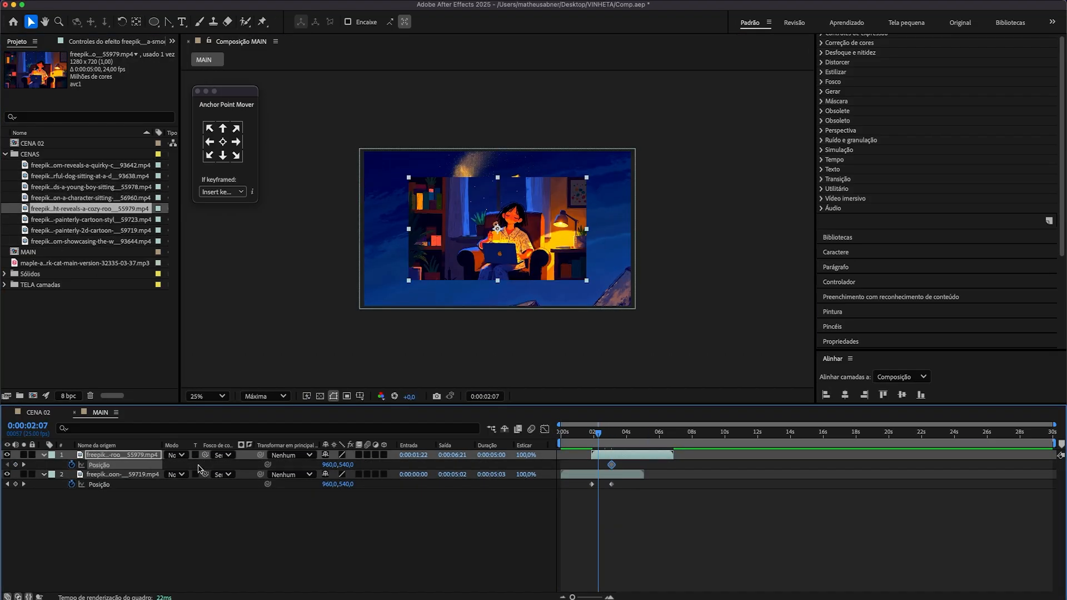
Parent the 55979 clip to the star clip and place it, enlarged to frame size, just beyond the frame's right edge.
left_click_drag(260, 455, 122, 474)
left_click_drag(586, 281, 633, 308)
left_click_drag(472, 266, 741, 265)
scroll(631, 307, "up", 2)
left_click_drag(616, 309, 609, 309)
scroll(609, 308, "down", 3)
Apply Easy Ease to the star clip's two position keyframes.
left_click_drag(581, 480, 638, 498)
key("F9")
left_click(544, 429)
left_click(545, 429)
At 0:00:03:02, slide the star clip left out of the frame and reshape the speed curve between its position keyframes.
left_click_drag(597, 432, 611, 434)
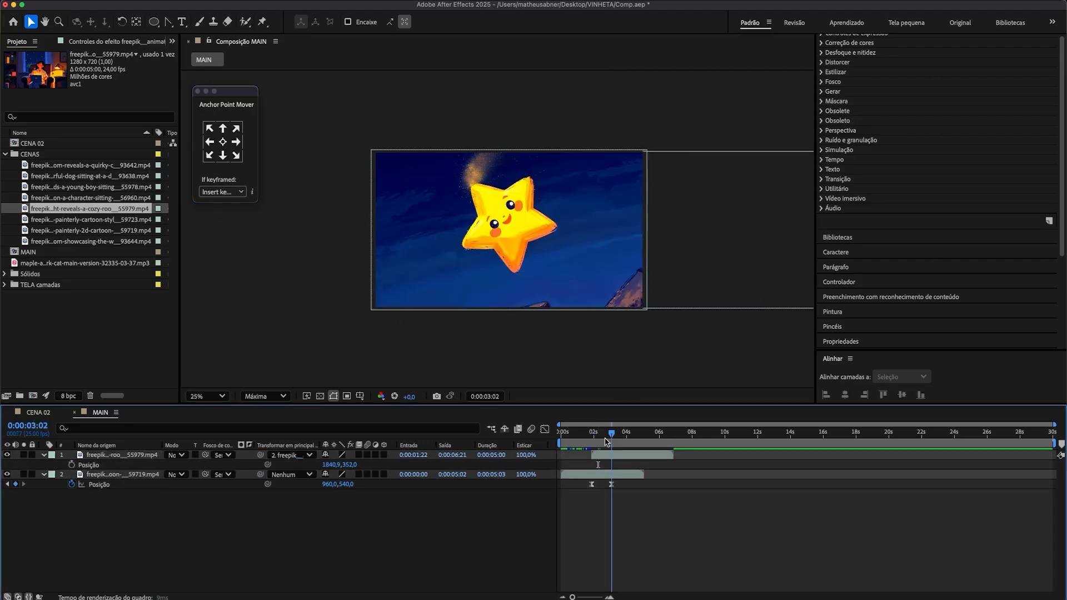
left_click_drag(609, 281, 342, 280)
left_click_drag(583, 480, 629, 497)
left_click(545, 429)
scroll(599, 522, "up", 3)
left_click_drag(598, 564, 615, 565)
left_click(545, 429)
Preview the slide transition and shift the star clip's position keyframes earlier, starting at 0:00:01:06.
key("Home")
key("space")
key("space")
left_click_drag(623, 484, 602, 484)
Trim the 55979 clip to run from 0:00:01:06 to 0:00:05:01 and preview the transition.
left_click_drag(645, 455, 641, 432)
key("space")
left_click_drag(766, 455, 727, 455)
mouse_move(641, 433)
left_mouse_down()
mouse_move(624, 433)
mouse_move(641, 432)
left_mouse_up()
left_click_drag(747, 455, 728, 455)
left_click(600, 433)
key("space")
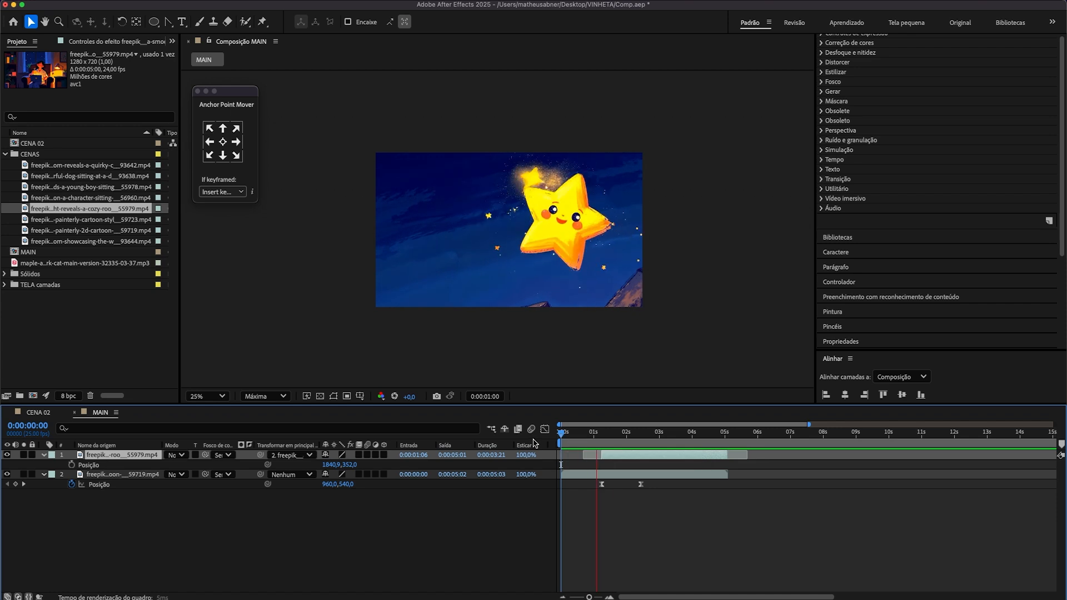
Shorten the star clip's slide to end at about two seconds and add a position keyframe to the 55979 clip at 0:00:03:00.
left_click_drag(604, 438, 559, 438)
left_click(665, 455)
left_click_drag(661, 433, 659, 434)
left_click_drag(638, 494, 594, 480)
key("super+c")
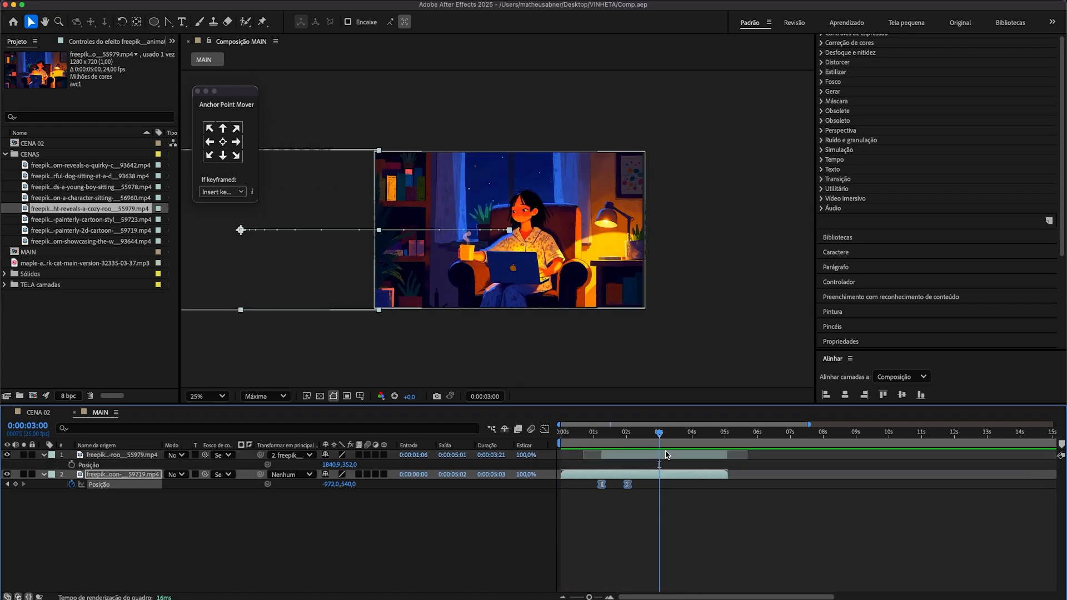
left_click(668, 456)
key("super+v")
Add the 55978 clip on top at 0:00:03:20 and set a second position keyframe for the 55979 clip there.
left_click_drag(91, 186, 699, 457)
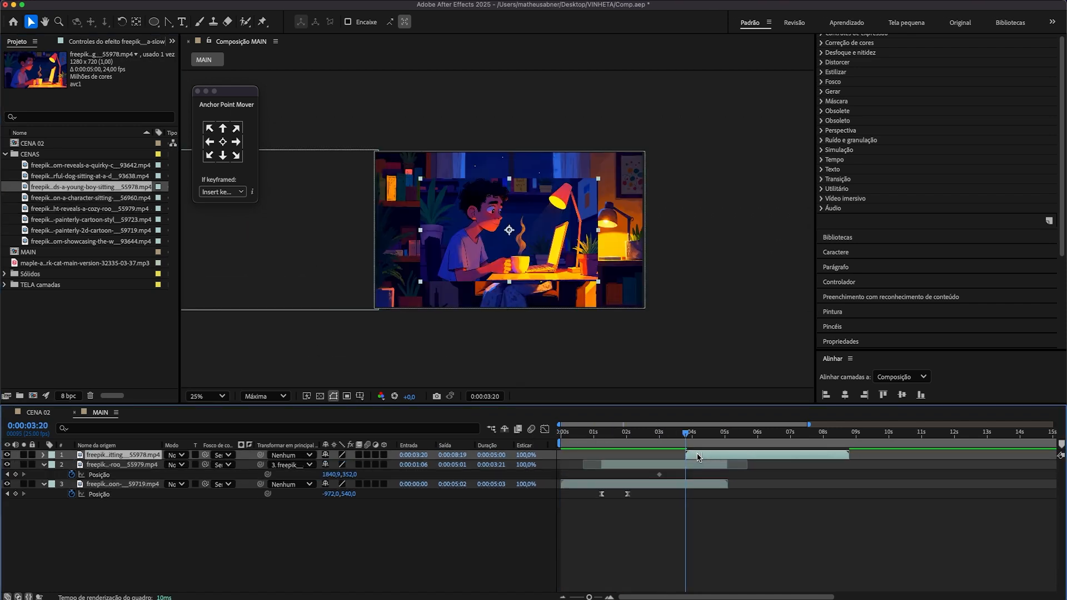
key("bracketleft")
left_click(666, 465)
key("shift+Page_Down")
key("shift+Page_Down")
left_click(15, 475)
Enlarge the 55978 clip to fill the frame, parented to the 55979 clip, and make it start at 0:00:03:00.
left_click(577, 259)
left_click_drag(599, 280, 622, 304)
key("super+z")
left_click_drag(822, 455, 787, 455)
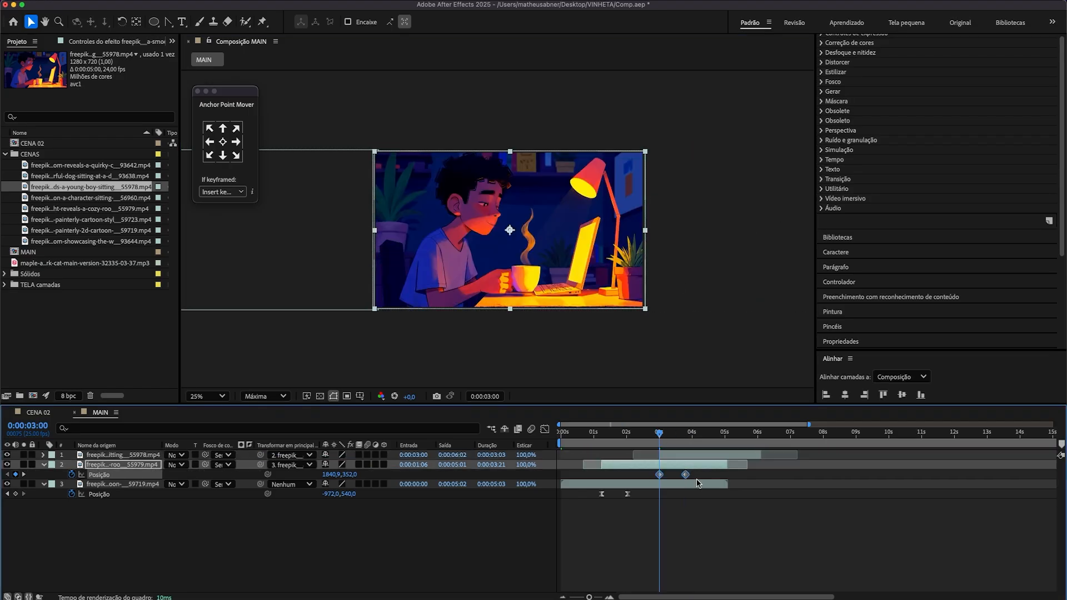
Ease the 55979 clip's position keyframes and slide it left at 0:00:03:20 to bring in the 55978 clip.
left_click(544, 429)
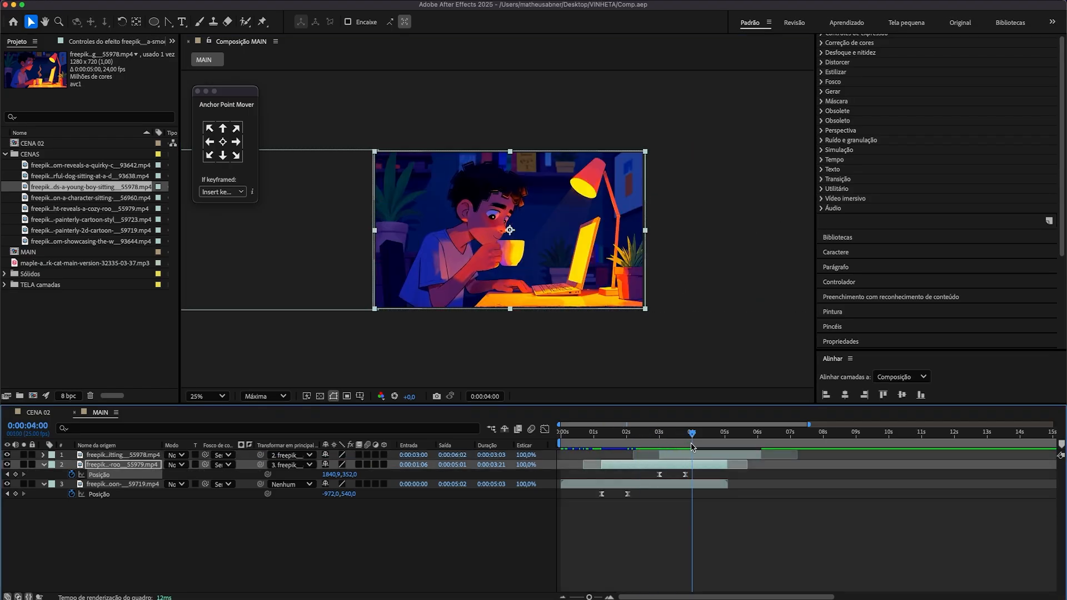
left_click(689, 261)
left_click_drag(648, 439, 685, 434)
key("Down")
left_click(685, 475)
left_click_drag(586, 262, 333, 271)
key("super+s")
left_click_drag(685, 433, 650, 438)
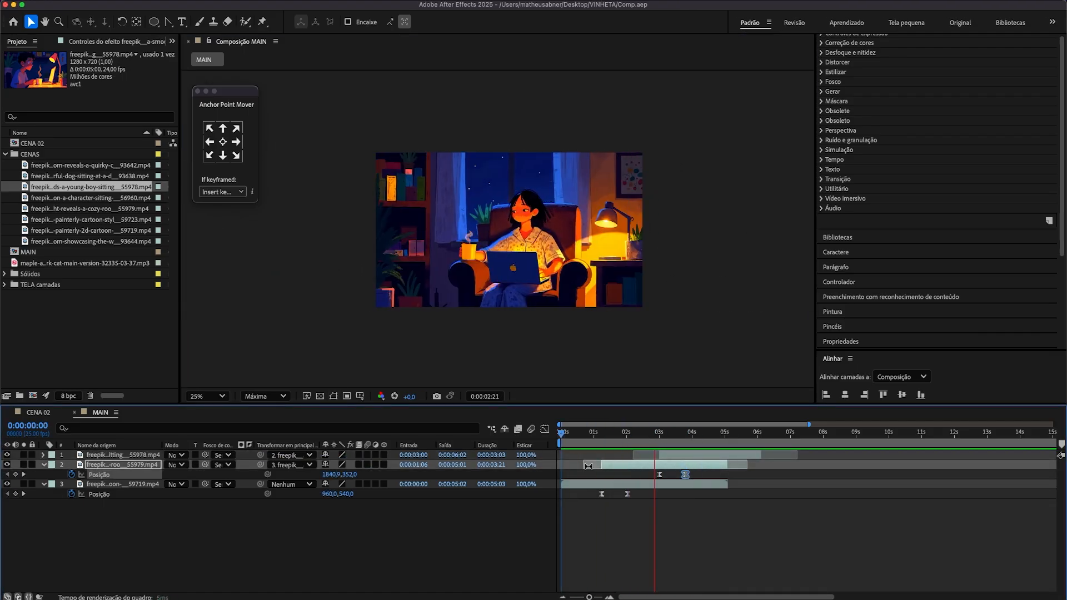
Slip the 55978 clip's footage, then cut off the leftover ends of the two earlier clips at 0:00:05:00.
left_click_drag(778, 454, 796, 454)
left_click_drag(685, 433, 725, 436)
left_click(700, 484, "shift")
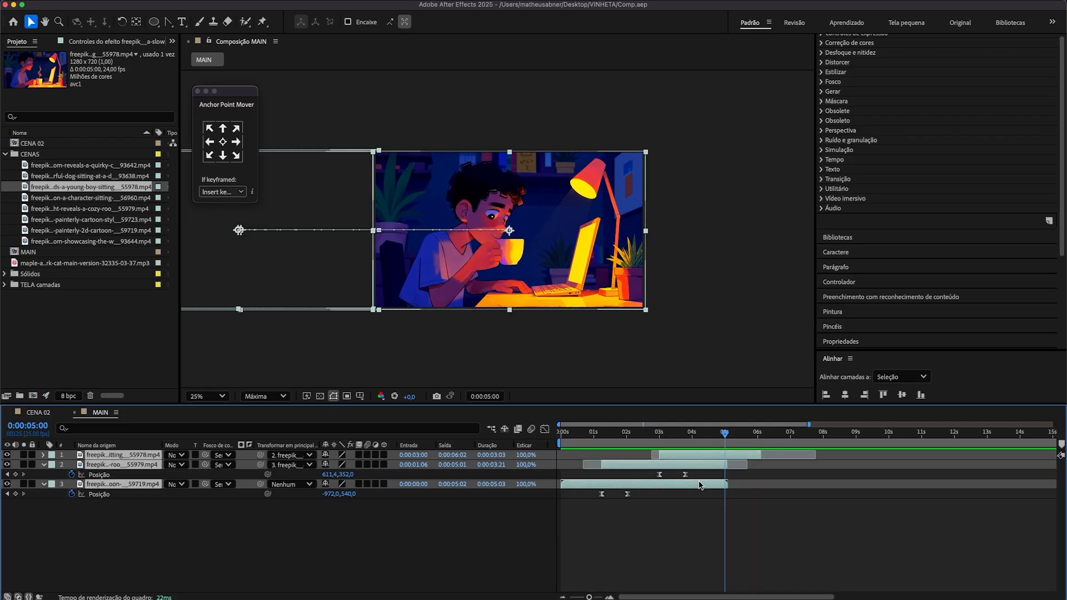
key("super+shift+d")
key("Delete")
key("super+s")
Add the 93644 clip on top from 0:00:05:00 and fit it to the composition size.
left_click(56, 198)
left_click_drag(73, 242, 768, 467)
key("super+alt+f")
left_click_drag(494, 234, 536, 233)
key("super+z")
Move the 93644 clip beyond the frame's right edge and parent it to the 55978 clip.
left_click_drag(720, 435, 743, 444)
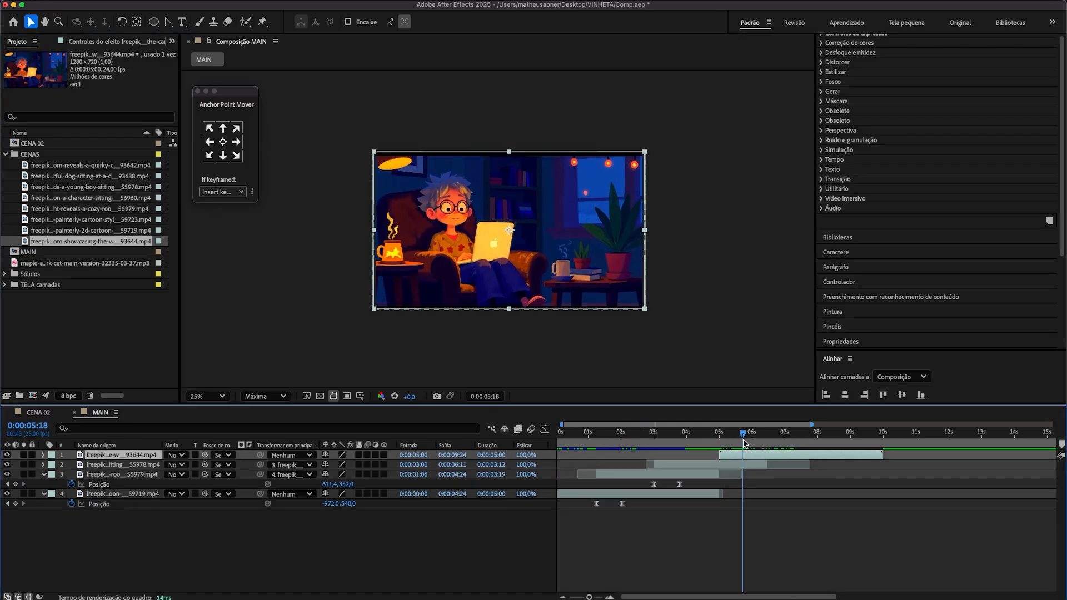
left_click_drag(472, 244, 742, 244)
left_click_drag(261, 455, 122, 465)
Keyframe the 55978 clip's position at 0:00:05:00 and 0:00:05:20, sliding it left at the second keyframe to bring in the 93644 clip.
left_click(745, 466)
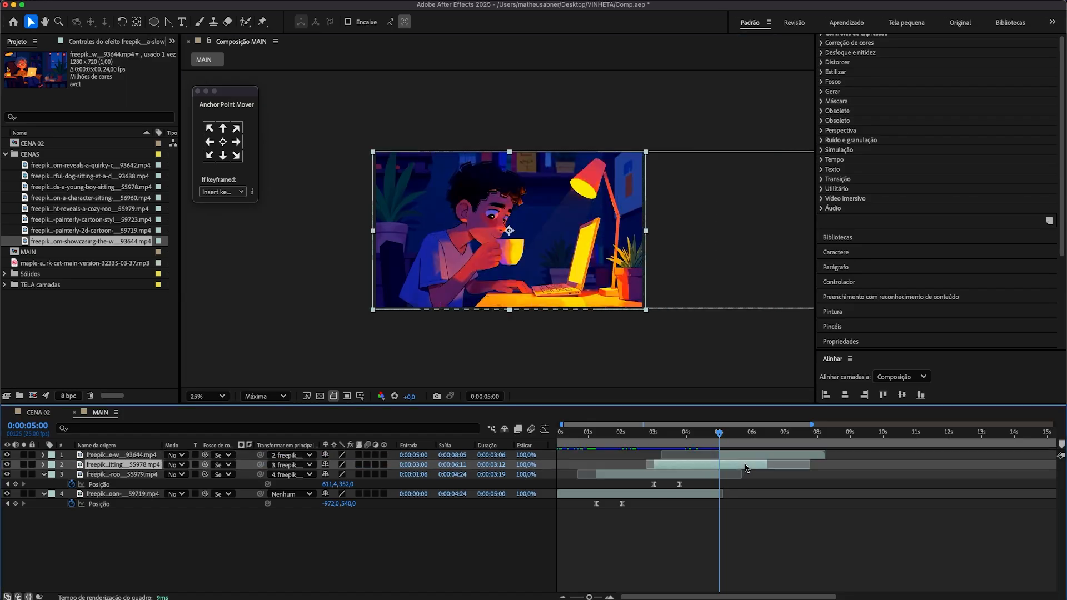
key("p")
left_click(72, 475)
key("super+shift+Right")
key("super+shift+Right")
left_click(16, 474)
left_click_drag(596, 276, 391, 275)
left_click(99, 494)
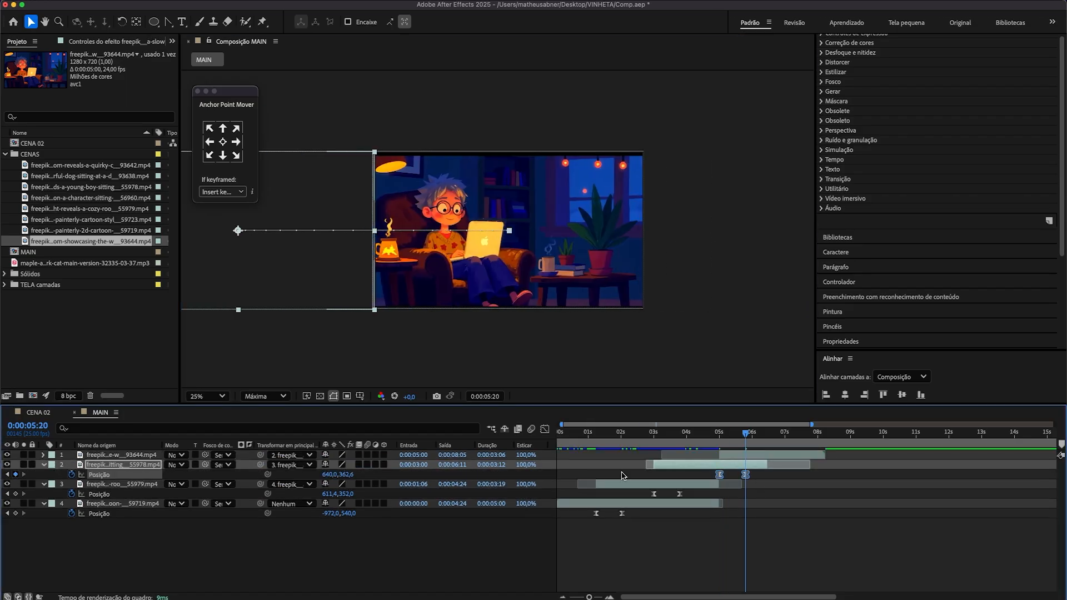
Apply Easy Ease to the 55978 clip's position keyframes and scrub through the slide transitions.
left_click(544, 429)
left_click(544, 429)
left_click_drag(635, 470, 666, 480)
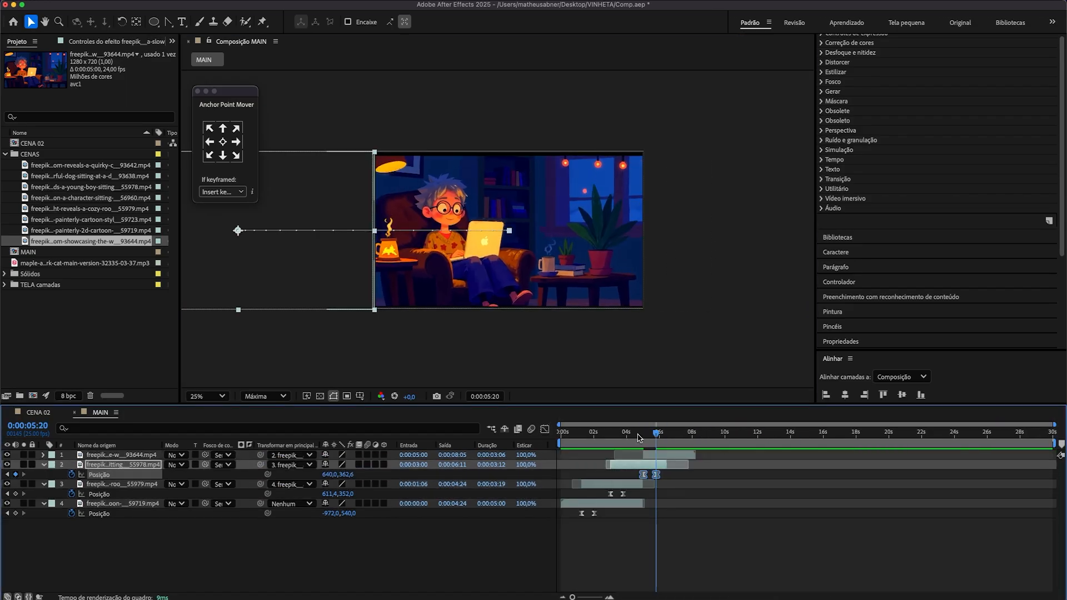
key("F9")
left_click_drag(656, 434, 660, 434)
left_click(544, 429)
key("equal")
left_click(649, 525)
left_click_drag(630, 437, 590, 437)
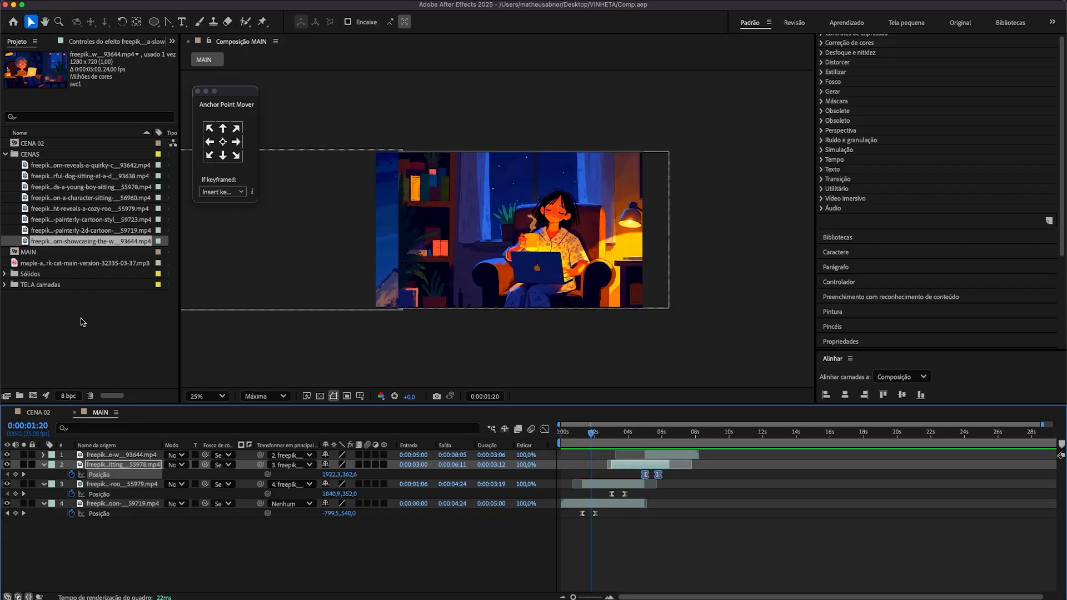
Add the maple music track as the lowest layer of MAIN and display its audio waveform.
left_click_drag(83, 263, 105, 528)
key("l")
left_click(621, 527)
key("l")
key("l")
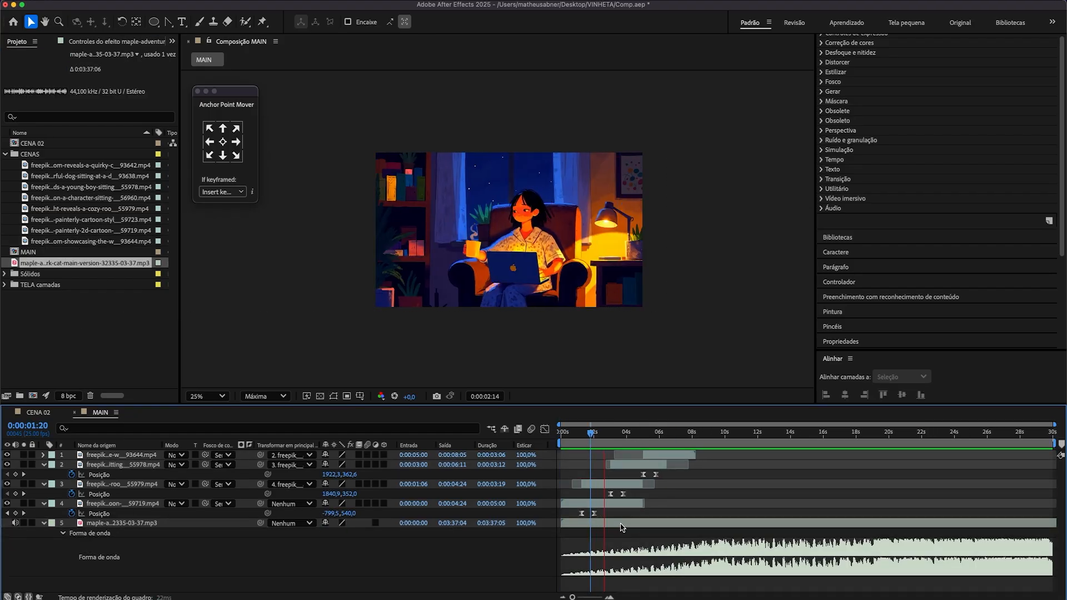
Cut off the music track's quiet opening so the layer begins at 0:00:00:00 with a later part of the song.
key("space")
left_click_drag(562, 523, 903, 522)
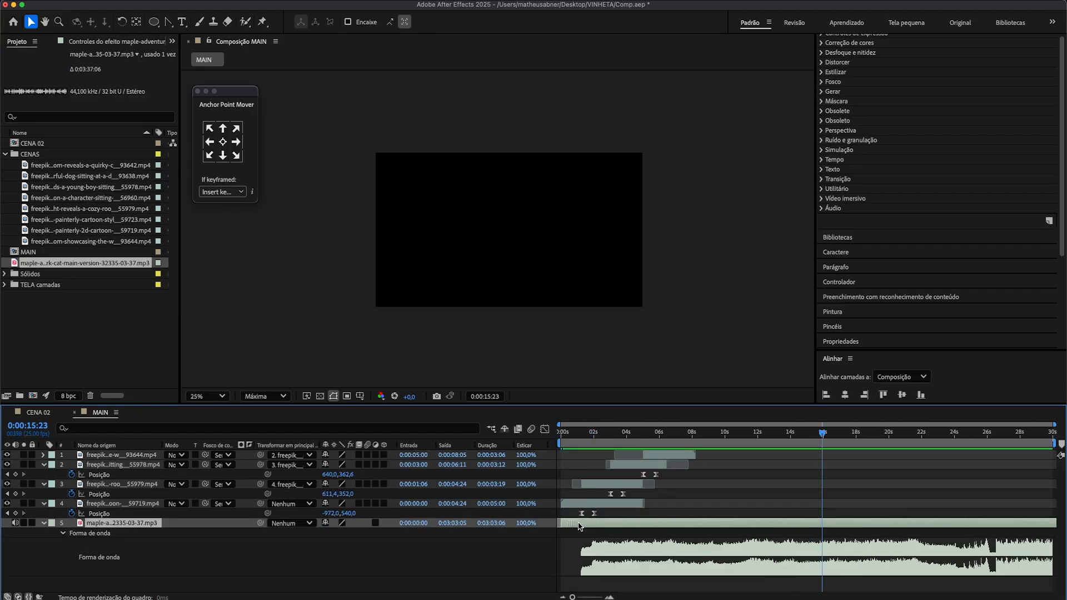